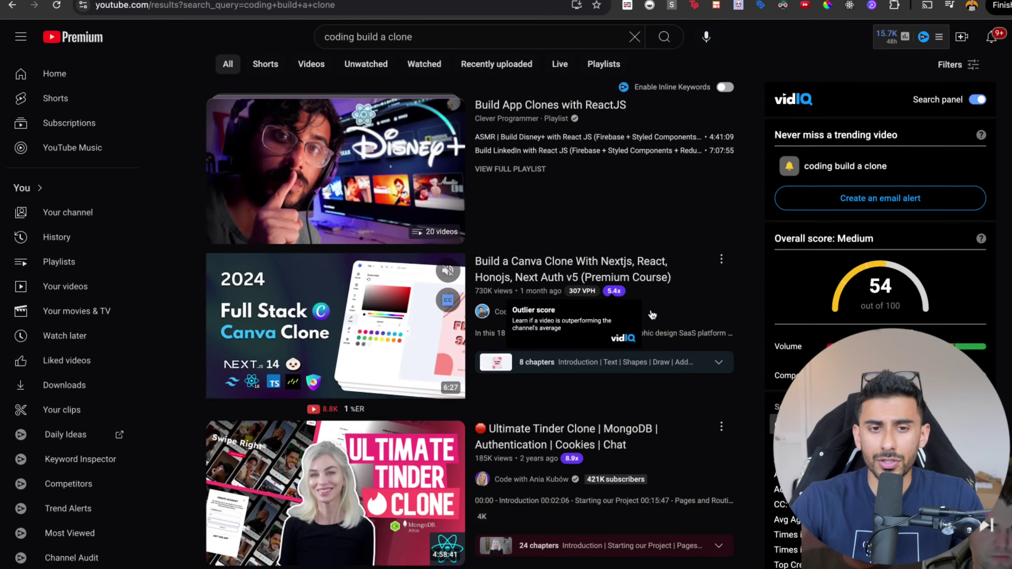
Open the Canva clone course video from the search results and start it playing
{"action": "scroll", "coordinate": [678, 339], "scroll_direction": "down", "scroll_amount": 2}
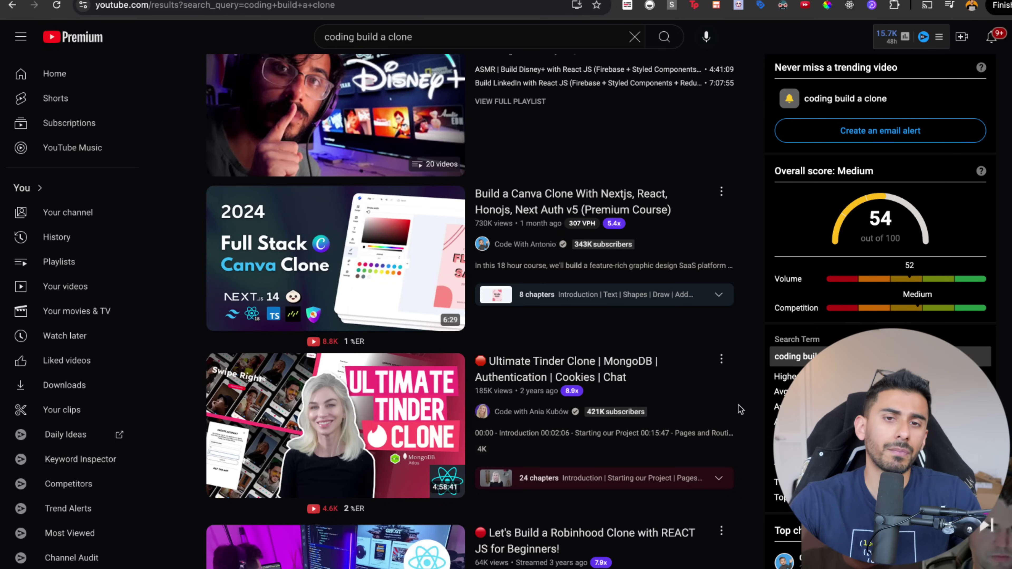
{"action": "scroll", "coordinate": [737, 305], "scroll_direction": "down", "scroll_amount": 1}
{"action": "scroll", "coordinate": [717, 303], "scroll_direction": "up", "scroll_amount": 1}
{"action": "mouse_move", "coordinate": [713, 301]}
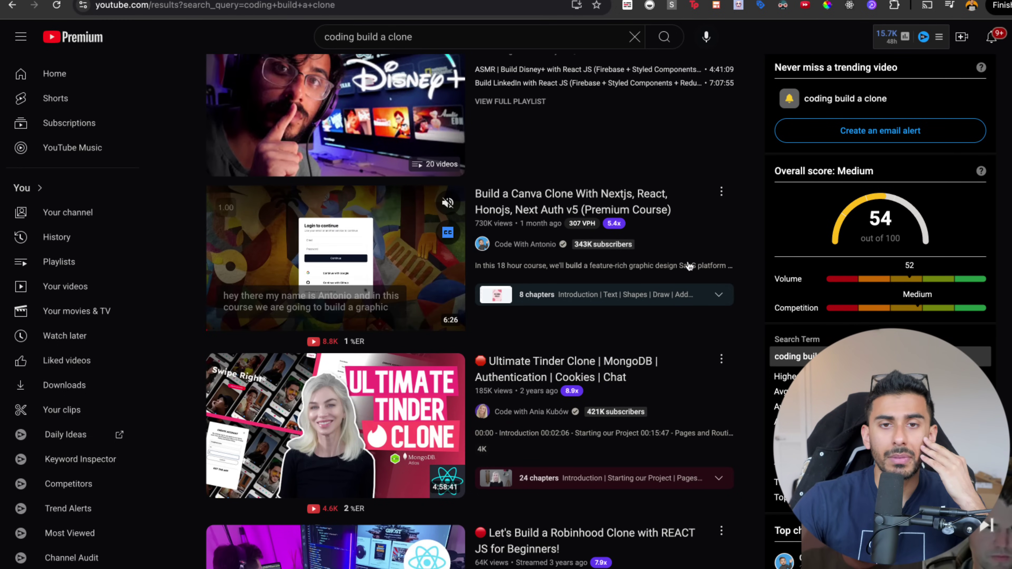
{"action": "left_click", "coordinate": [410, 255]}
{"action": "left_click", "coordinate": [417, 255]}
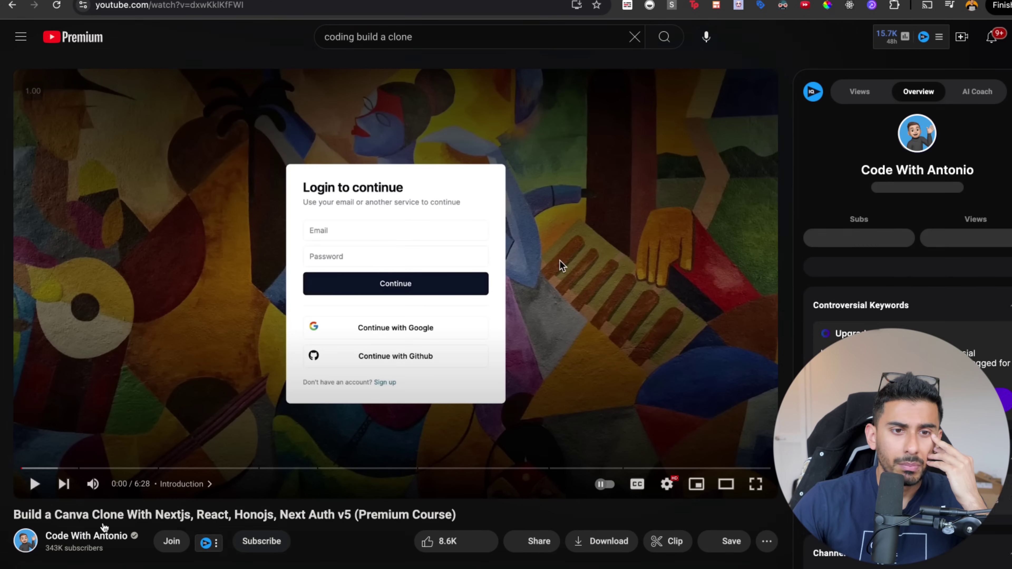
{"action": "left_click_drag", "start_coordinate": [82, 514], "coordinate": [162, 518]}
{"action": "left_click", "coordinate": [164, 519]}
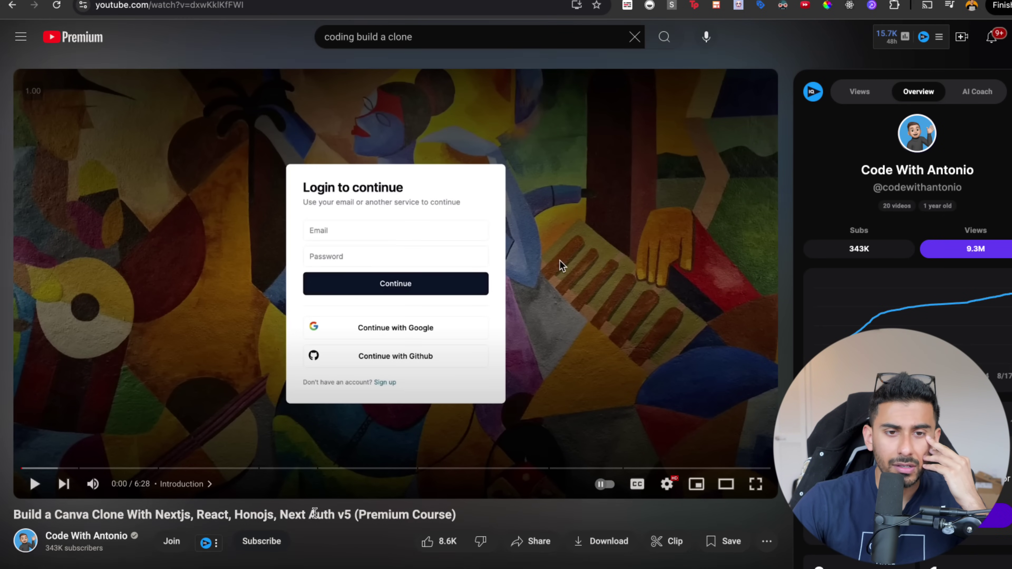
{"action": "scroll", "coordinate": [271, 515], "scroll_direction": "down", "scroll_amount": 2}
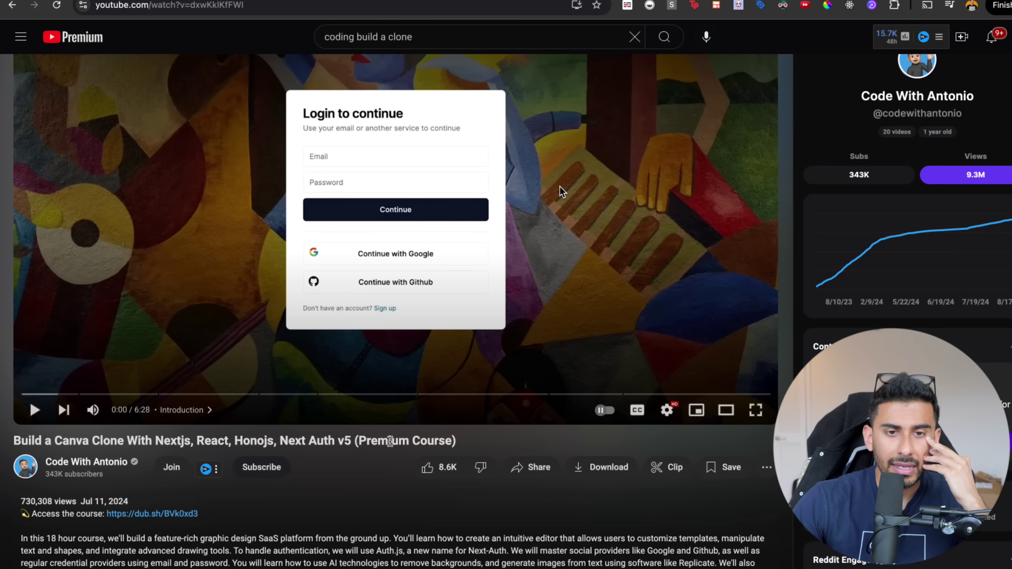
{"action": "left_click", "coordinate": [560, 185]}
Skim the Canva clone chapters from Text and Shapes to Project Settings, pausing near 4:51
{"action": "scroll", "coordinate": [560, 186], "scroll_direction": "up", "scroll_amount": 2}
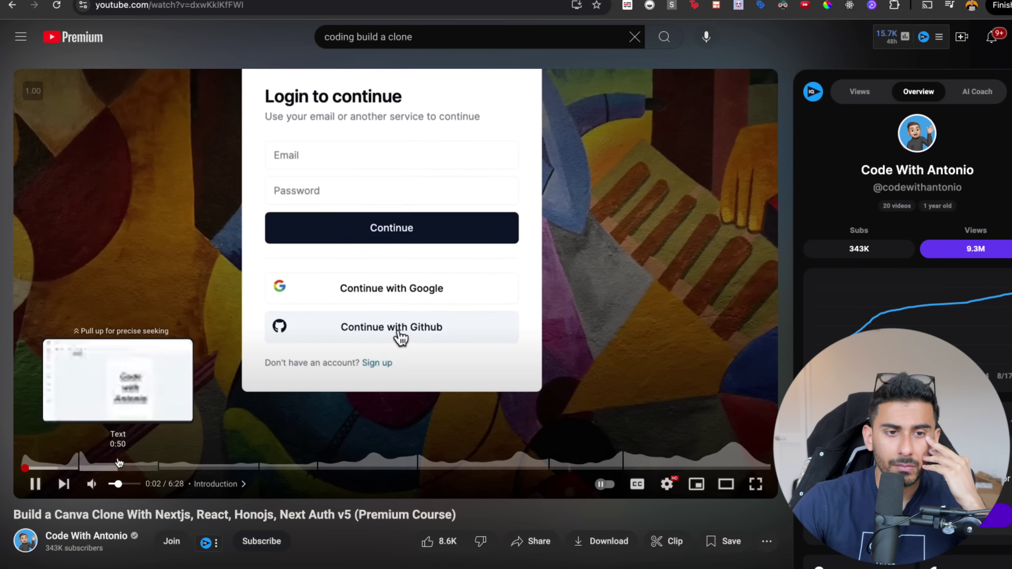
{"action": "left_click", "coordinate": [119, 462]}
{"action": "left_click", "coordinate": [203, 467]}
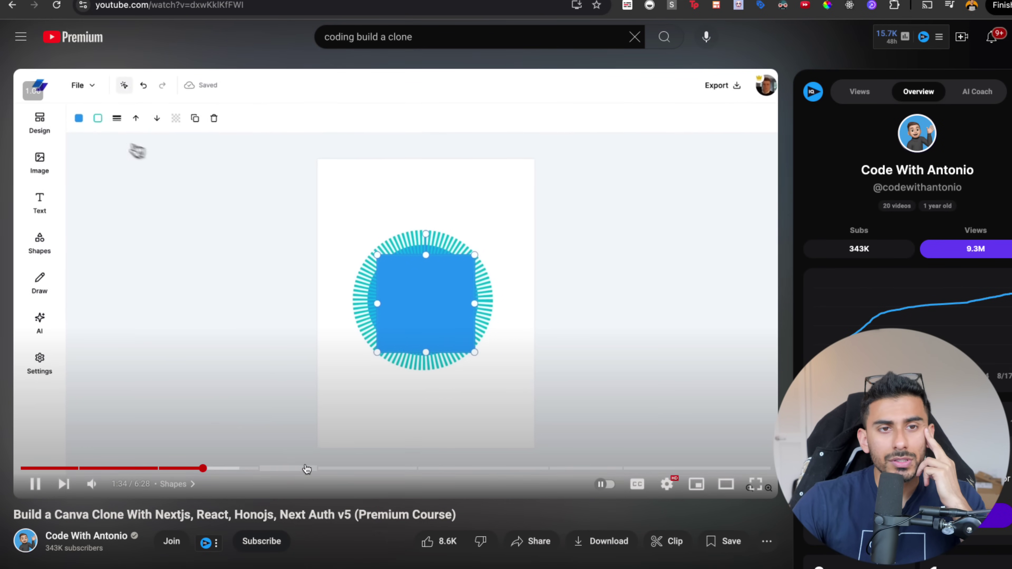
{"action": "left_click", "coordinate": [307, 469]}
{"action": "left_click", "coordinate": [377, 469]}
{"action": "left_click", "coordinate": [462, 470]}
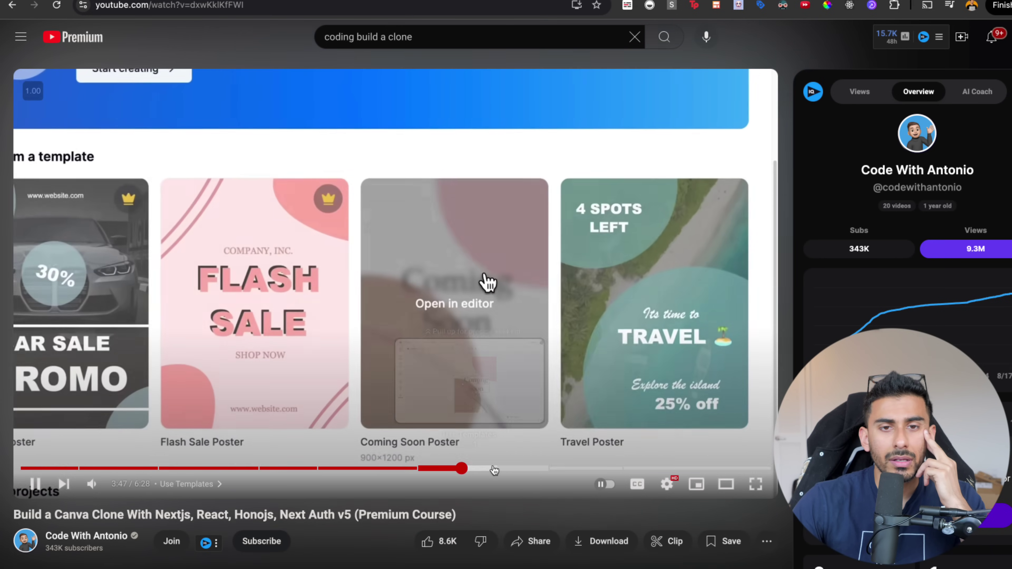
{"action": "left_click", "coordinate": [583, 468]}
{"action": "left_click", "coordinate": [363, 370]}
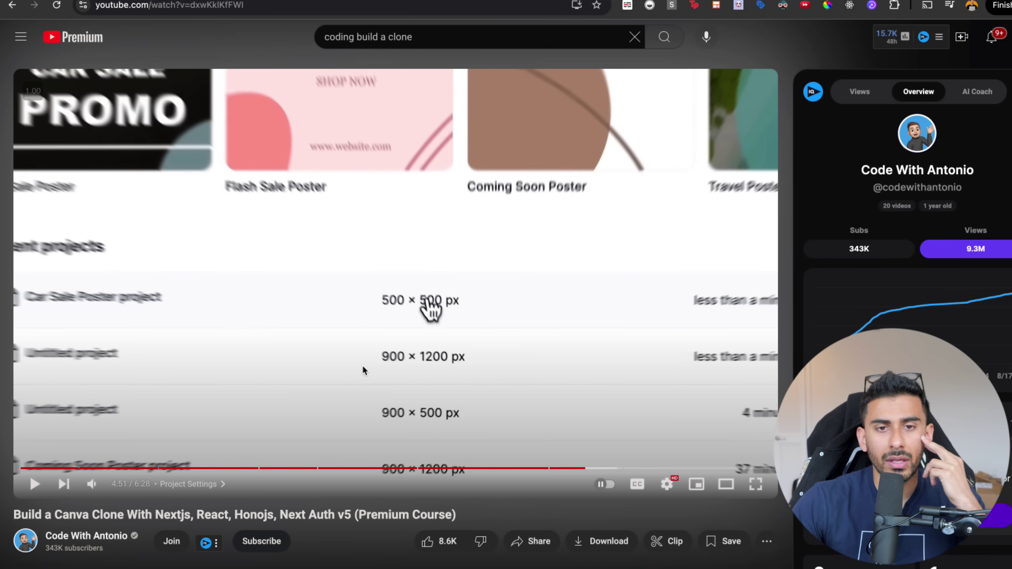
Go back to the clone search results and scroll down to the Duolingo clone video
{"action": "scroll", "coordinate": [256, 516], "scroll_direction": "down", "scroll_amount": 3}
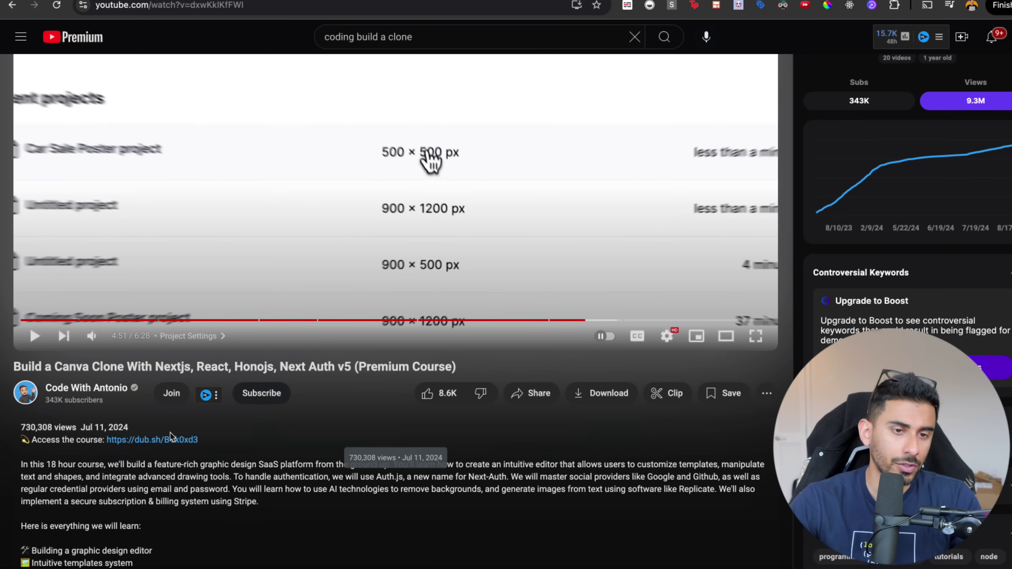
{"action": "scroll", "coordinate": [170, 436], "scroll_direction": "up", "scroll_amount": 3}
{"action": "left_click", "coordinate": [12, 5]}
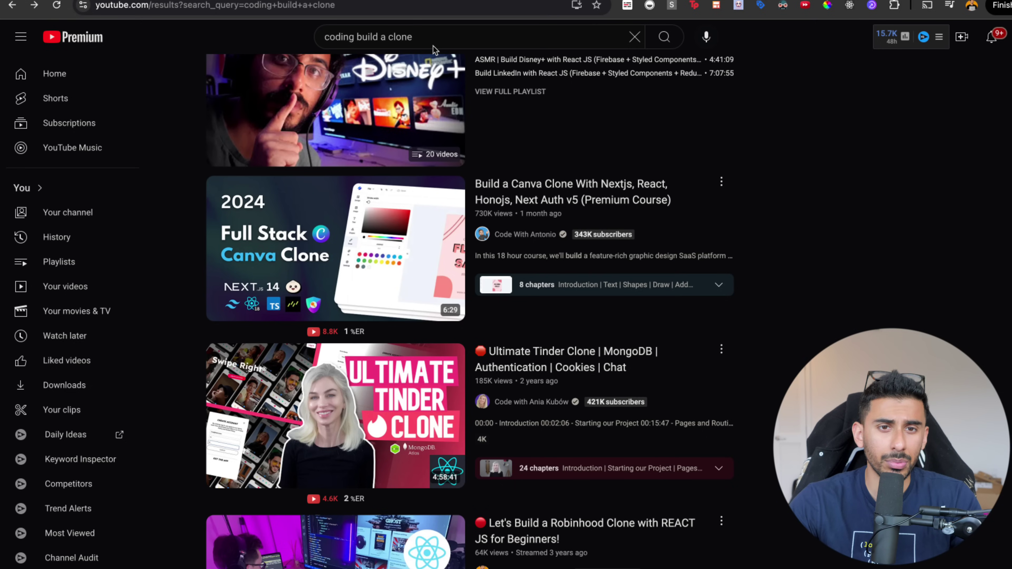
{"action": "scroll", "coordinate": [722, 318], "scroll_direction": "down", "scroll_amount": 2}
{"action": "scroll", "coordinate": [722, 318], "scroll_direction": "down", "scroll_amount": 10}
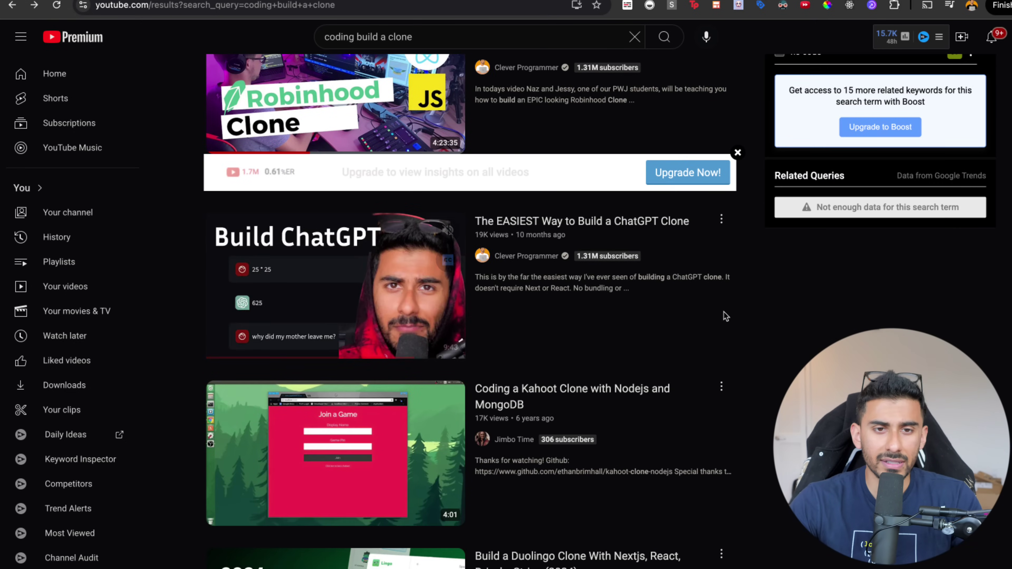
{"action": "scroll", "coordinate": [740, 346], "scroll_direction": "down", "scroll_amount": 2}
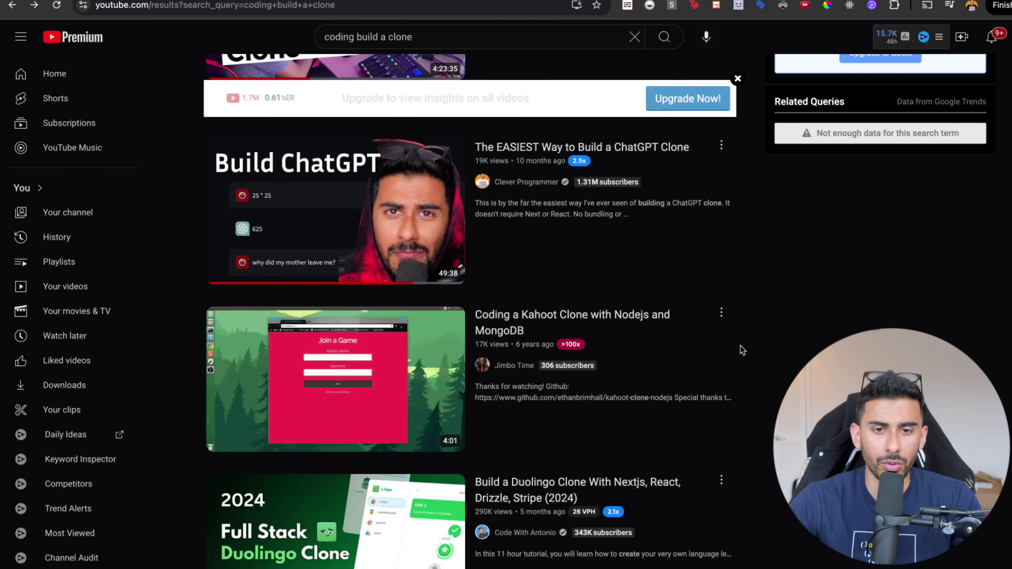
{"action": "scroll", "coordinate": [740, 346], "scroll_direction": "down", "scroll_amount": 2}
Open the Duolingo clone course and scrub through its chapters, landing at 7:51:00
{"action": "left_click", "coordinate": [309, 509]}
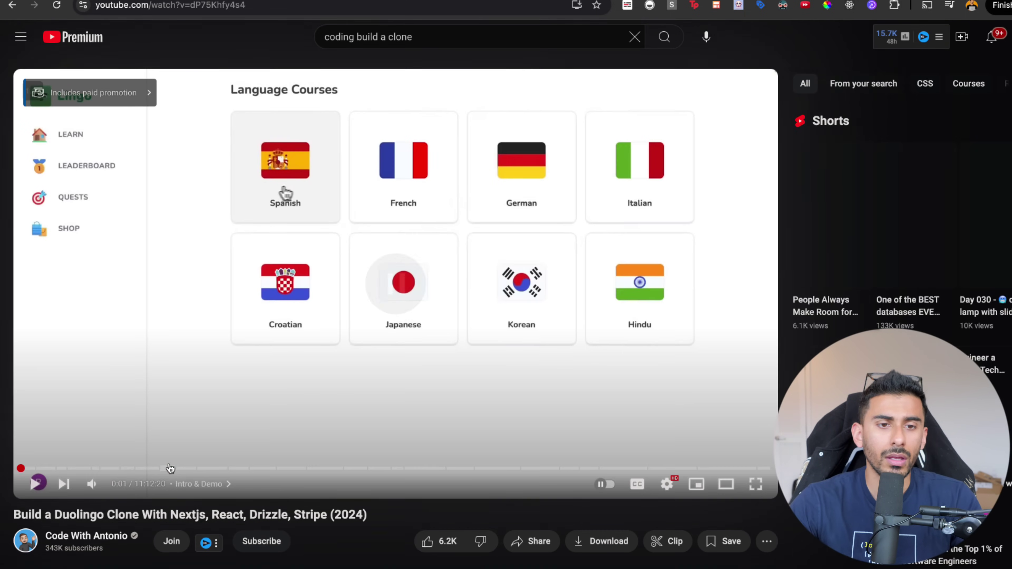
{"action": "left_click", "coordinate": [170, 468]}
{"action": "left_click", "coordinate": [219, 470]}
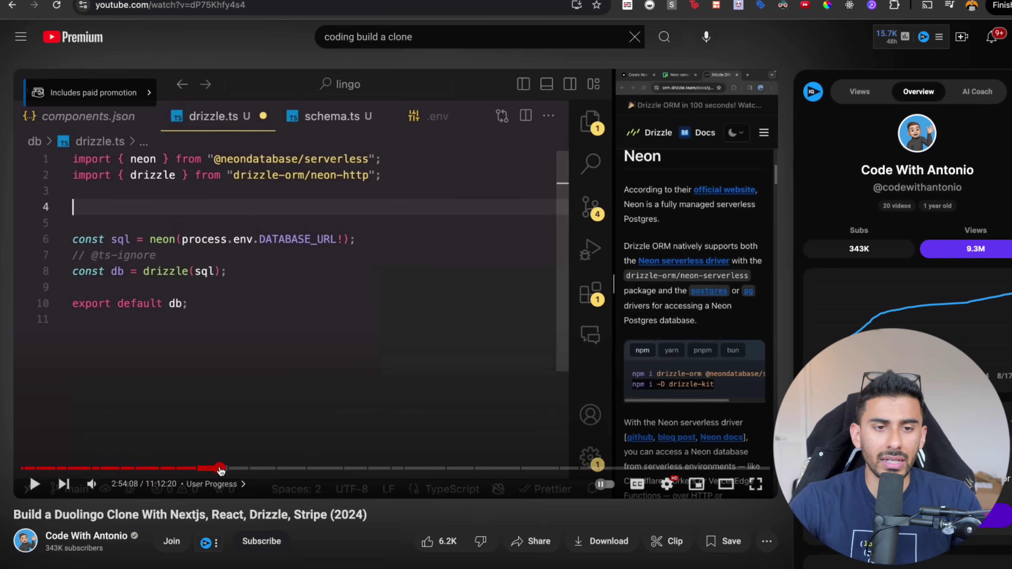
{"action": "left_click", "coordinate": [266, 473]}
{"action": "left_click", "coordinate": [367, 468]}
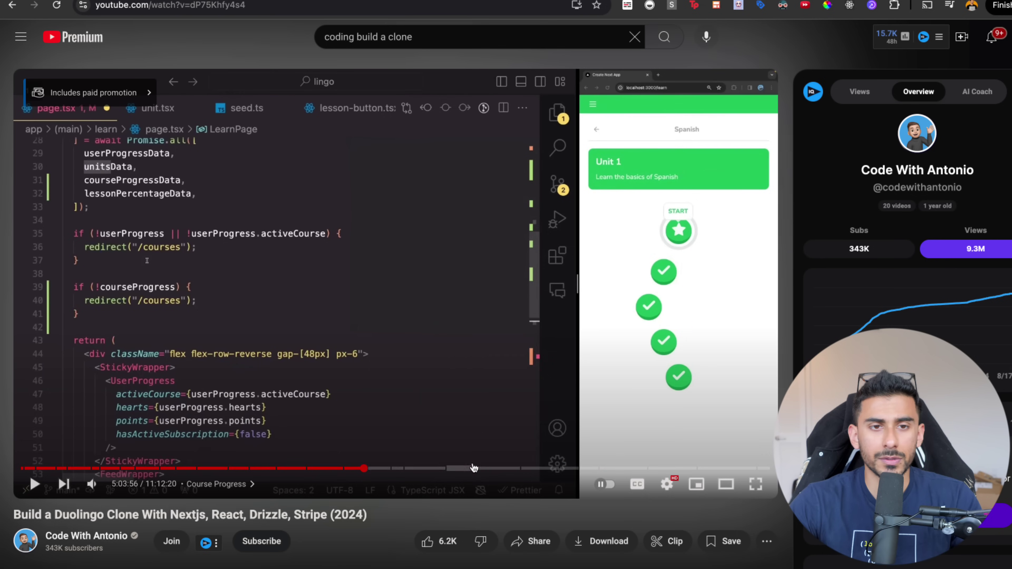
{"action": "left_click", "coordinate": [508, 468]}
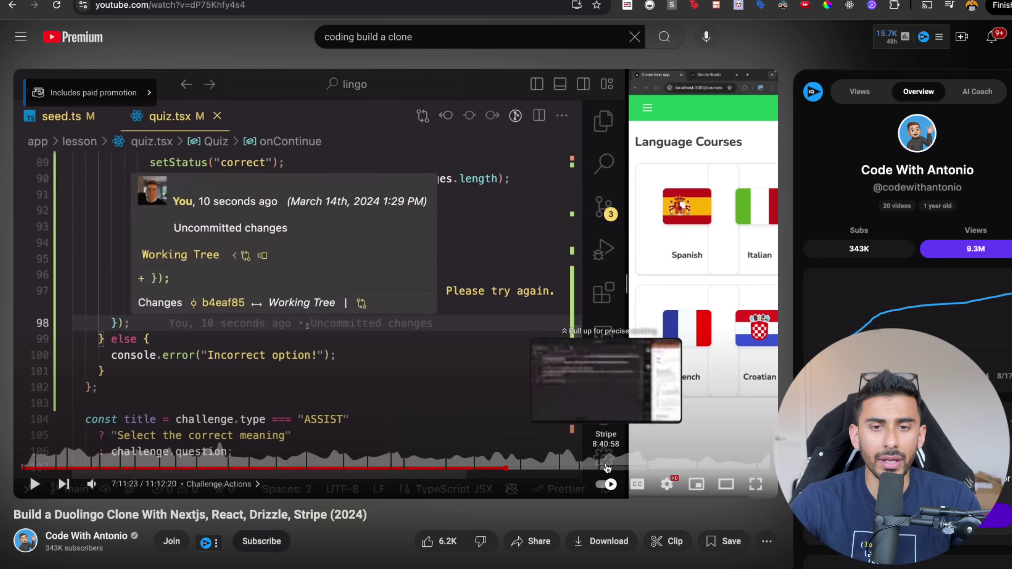
{"action": "left_click", "coordinate": [639, 468]}
{"action": "left_click", "coordinate": [549, 469]}
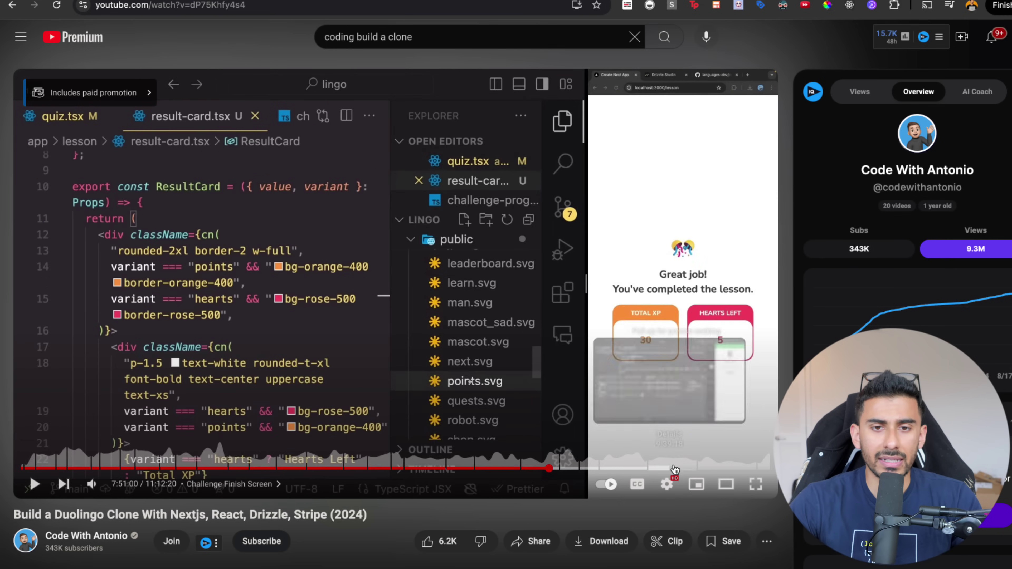
{"action": "scroll", "coordinate": [595, 393], "scroll_direction": "down", "scroll_amount": 2}
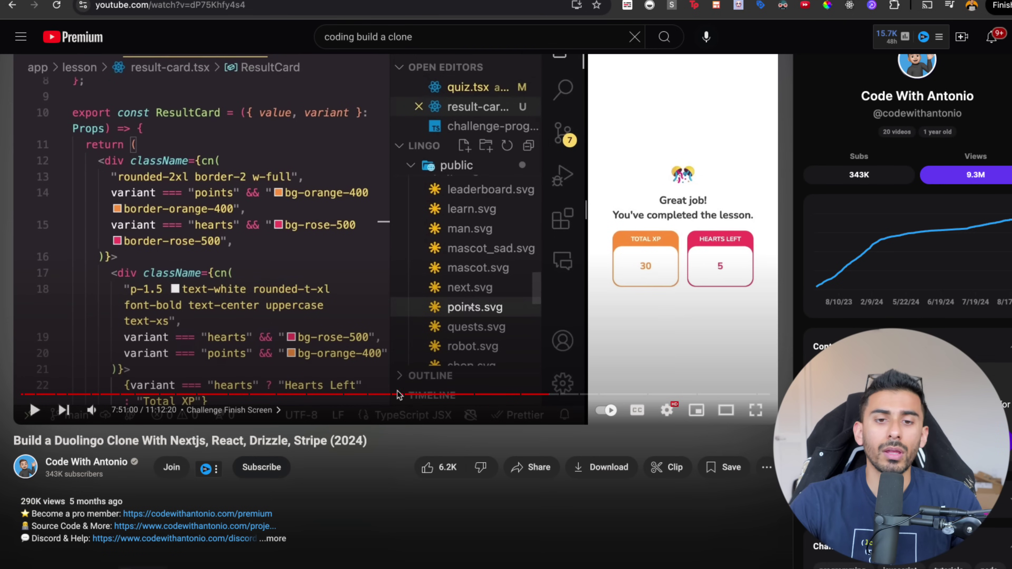
{"action": "scroll", "coordinate": [385, 413], "scroll_direction": "up", "scroll_amount": 2}
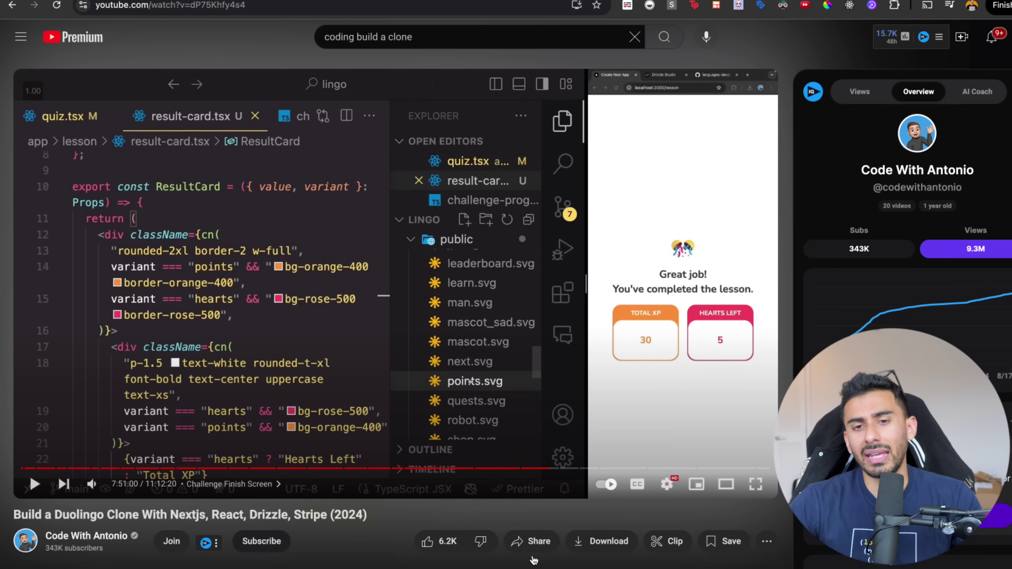
Circle quiz.tsx in the tutorial's file list with the screen pen, then clear the drawing
{"action": "mouse_move", "coordinate": [877, 335]}
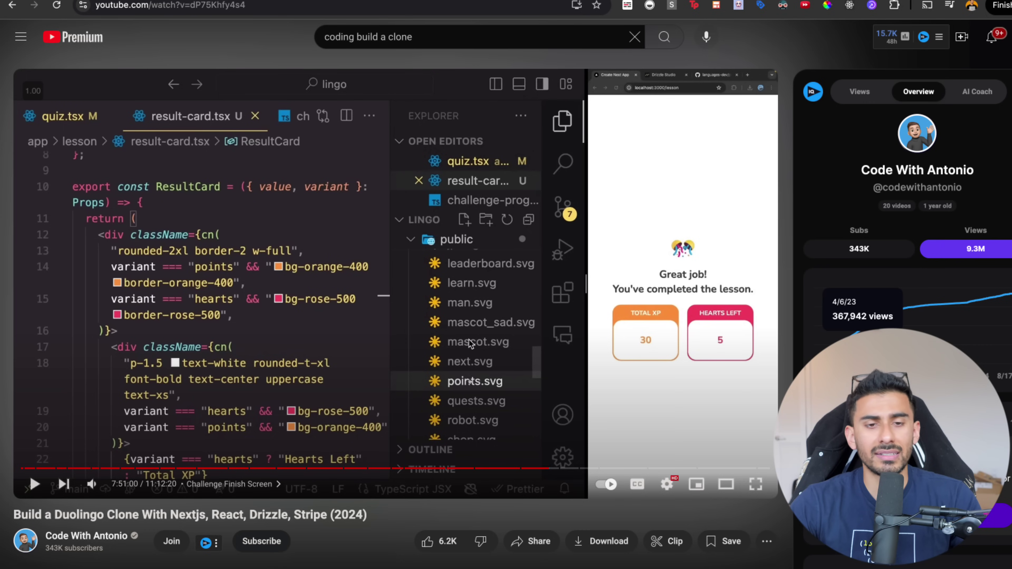
{"action": "key", "text": "ctrl+alt+a"}
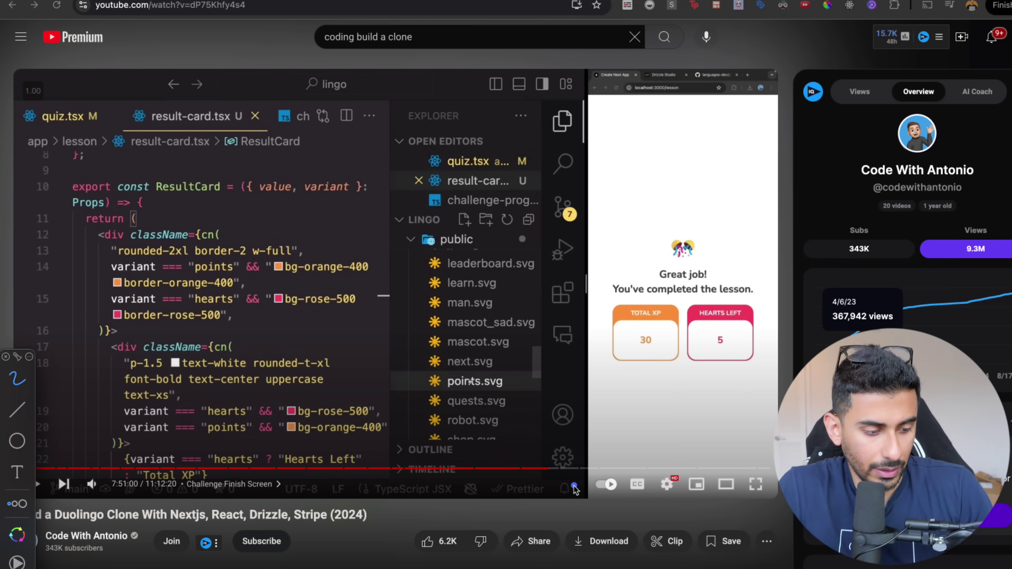
{"action": "left_click_drag", "start_coordinate": [430, 148], "coordinate": [463, 140]}
{"action": "left_click_drag", "start_coordinate": [244, 330], "coordinate": [428, 176]}
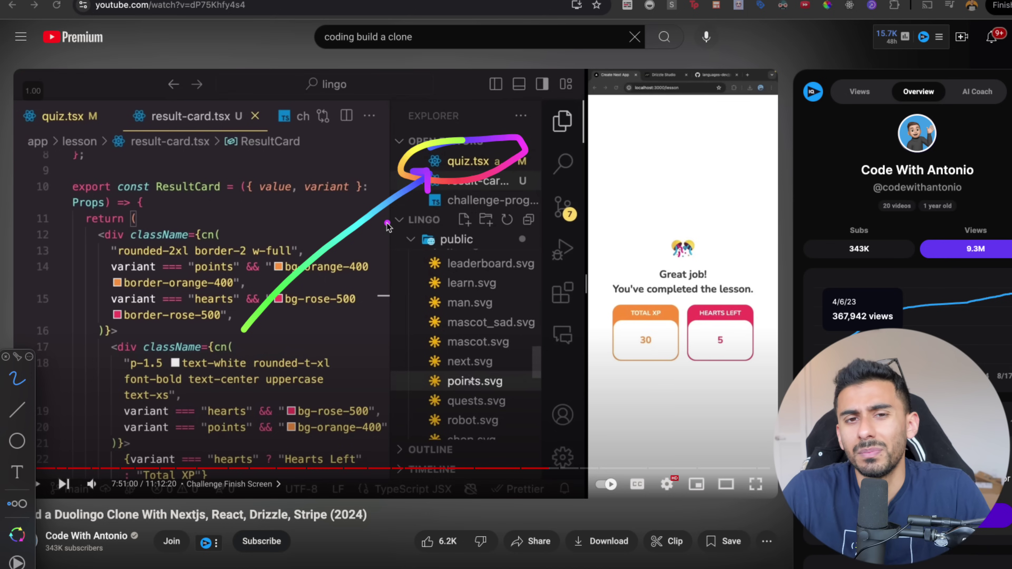
{"action": "key", "text": "Escape"}
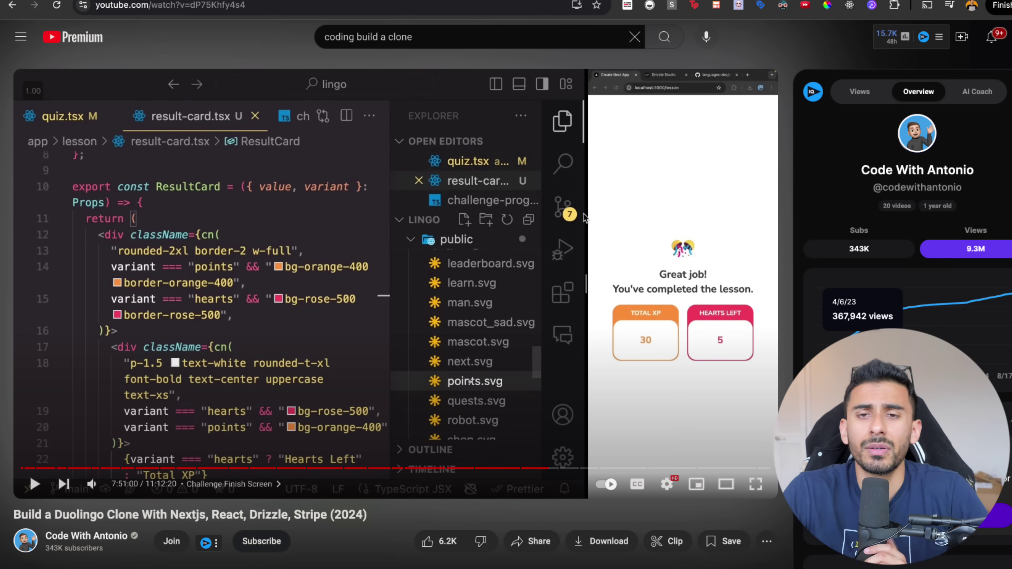
Copy the Duolingo video's share link and paste it onto the Poppy board, side panel closed
{"action": "left_click", "coordinate": [544, 553]}
{"action": "left_click", "coordinate": [640, 402]}
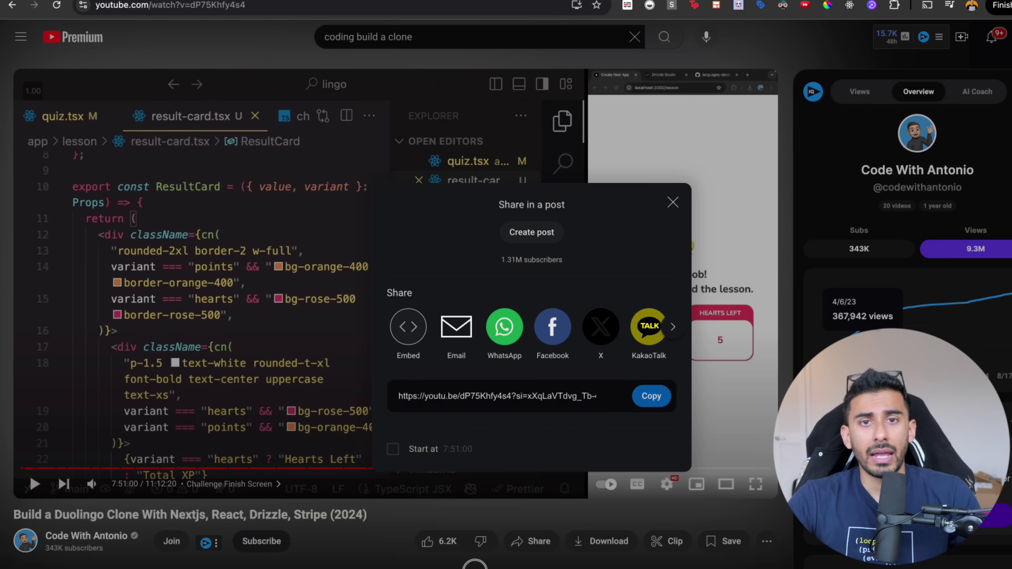
{"action": "key", "text": "Escape"}
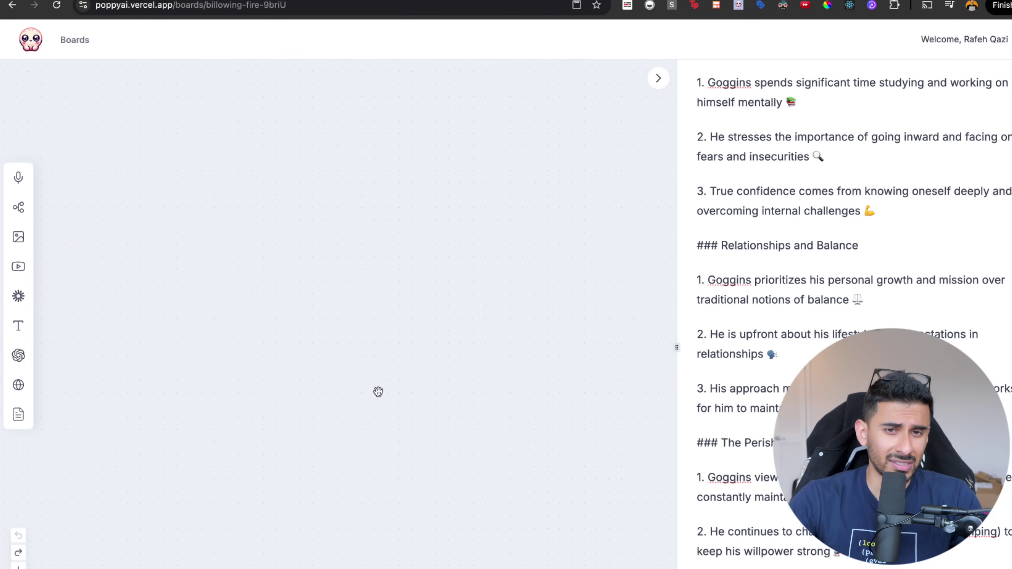
{"action": "left_click", "coordinate": [658, 78]}
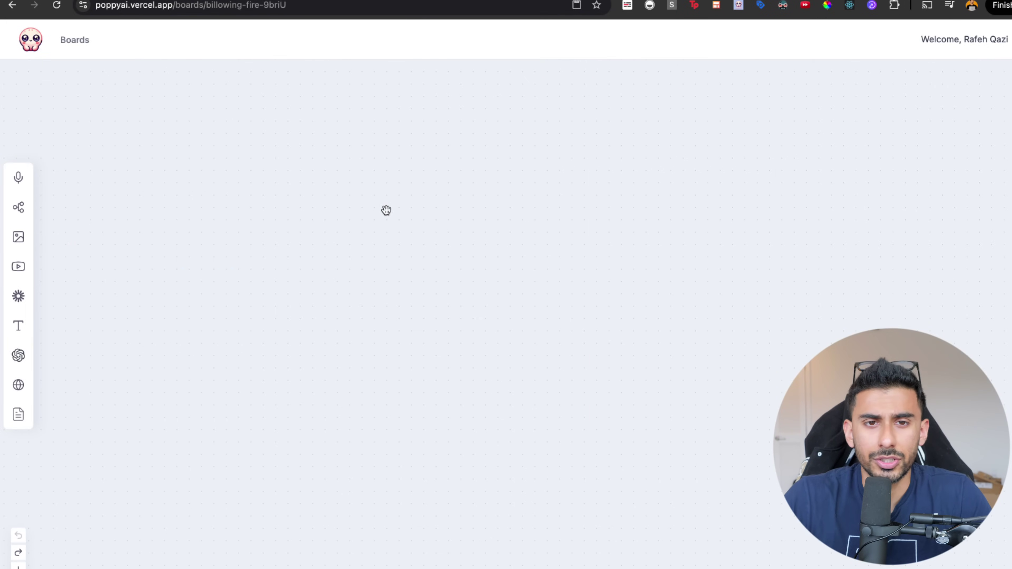
{"action": "key", "text": "super+v"}
Add an AI chat node beside the Duolingo video card, connect them, and reposition the video node
{"action": "left_click_drag", "start_coordinate": [492, 296], "coordinate": [171, 220]}
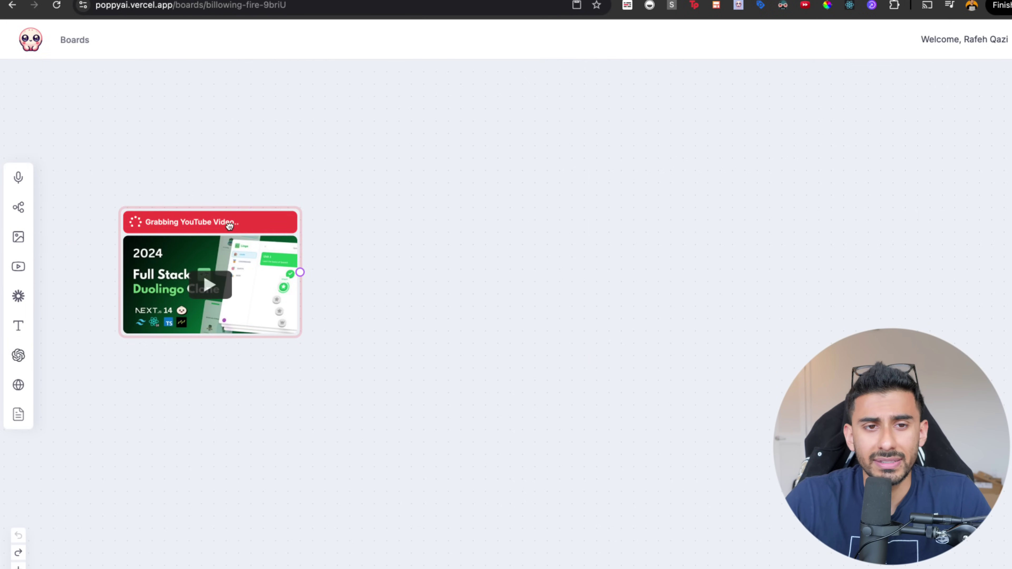
{"action": "scroll", "coordinate": [392, 224], "scroll_direction": "left", "scroll_amount": 1}
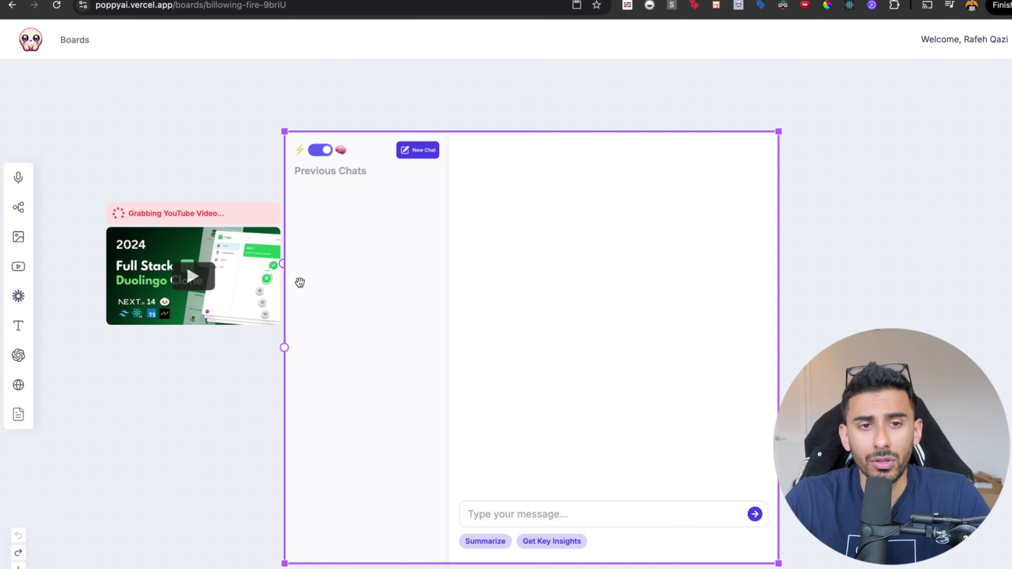
{"action": "left_click_drag", "start_coordinate": [299, 283], "coordinate": [409, 264]}
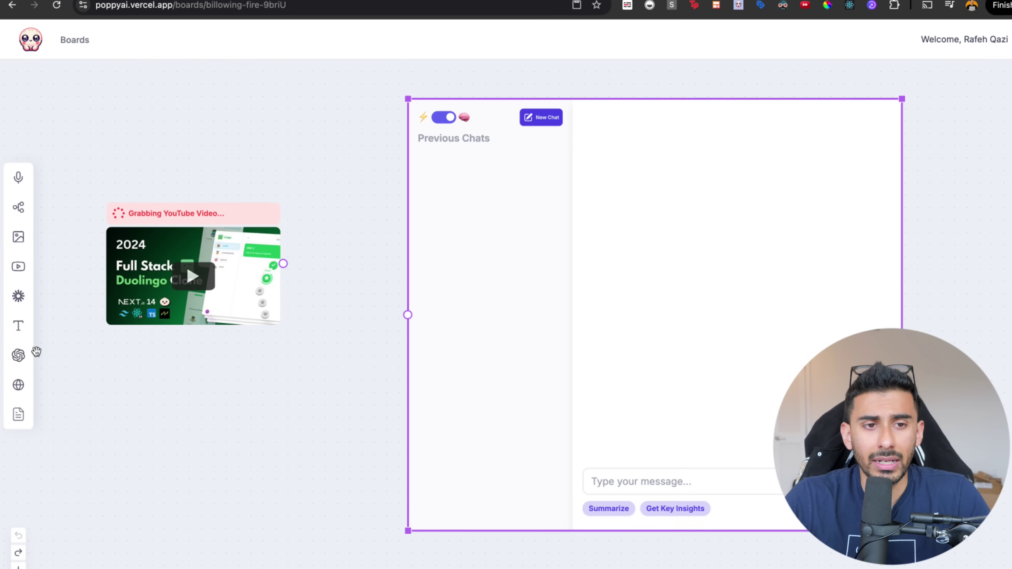
{"action": "left_click_drag", "start_coordinate": [283, 263], "coordinate": [407, 314]}
{"action": "left_click", "coordinate": [327, 358]}
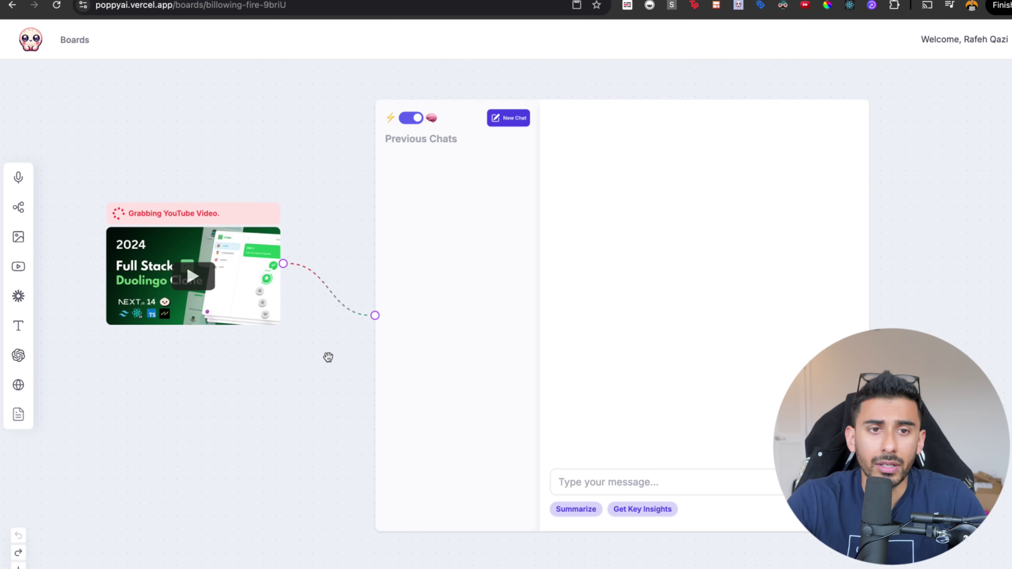
{"action": "left_click_drag", "start_coordinate": [198, 212], "coordinate": [222, 237]}
{"action": "left_click", "coordinate": [154, 435]}
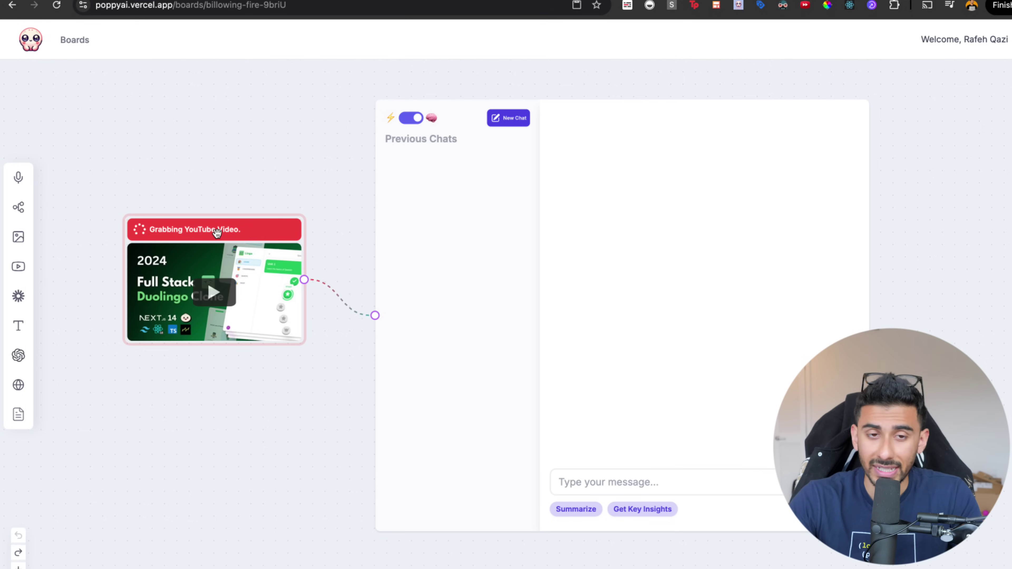
{"action": "left_click_drag", "start_coordinate": [217, 232], "coordinate": [207, 251]}
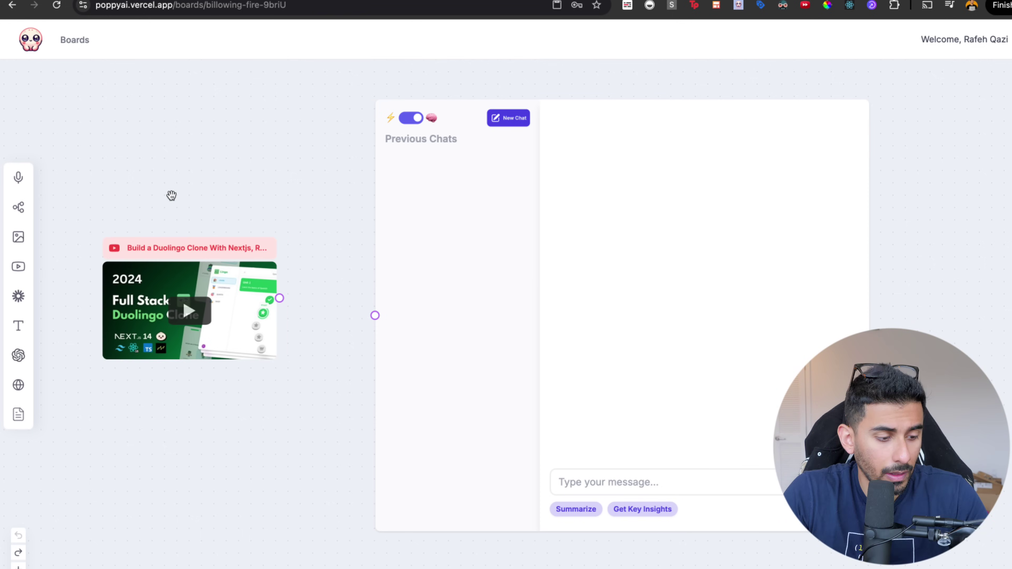
Circle the video title and point an arrow at it with the screen pen, then clear it
{"action": "key", "text": "alt+Tab"}
{"action": "mouse_move", "coordinate": [128, 231]}
{"action": "left_mouse_down"}
{"action": "mouse_move", "coordinate": [261, 226]}
{"action": "mouse_move", "coordinate": [102, 268]}
{"action": "mouse_move", "coordinate": [172, 224]}
{"action": "left_mouse_up"}
{"action": "mouse_move", "coordinate": [121, 97]}
{"action": "left_mouse_down"}
{"action": "mouse_move", "coordinate": [154, 165]}
{"action": "mouse_move", "coordinate": [186, 197]}
{"action": "mouse_move", "coordinate": [129, 202]}
{"action": "left_mouse_up"}
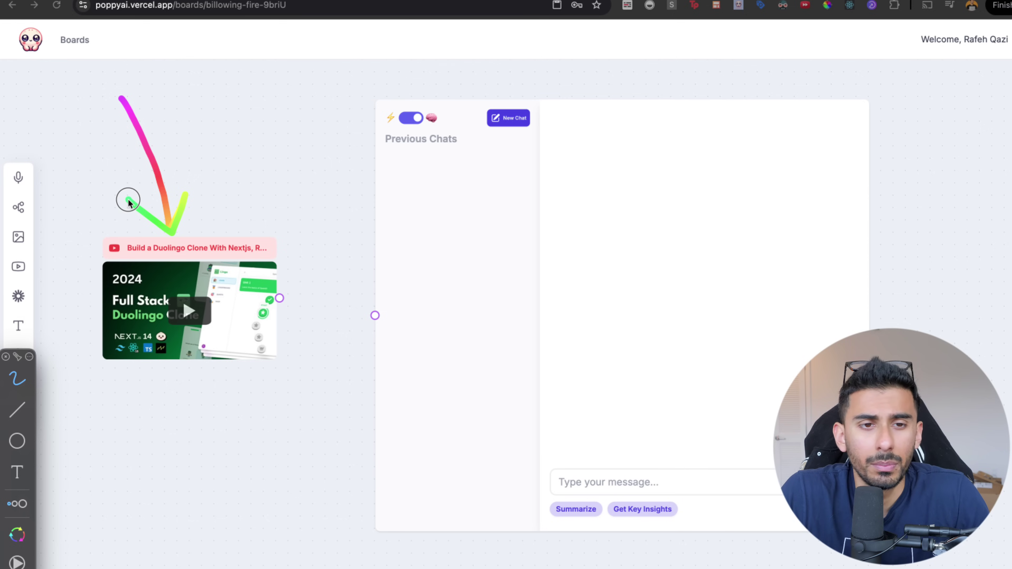
{"action": "key", "text": "super+alt+a"}
Link the video node to the chat node, then play, skip to the Schema chapter and pause
{"action": "left_click_drag", "start_coordinate": [280, 296], "coordinate": [375, 315]}
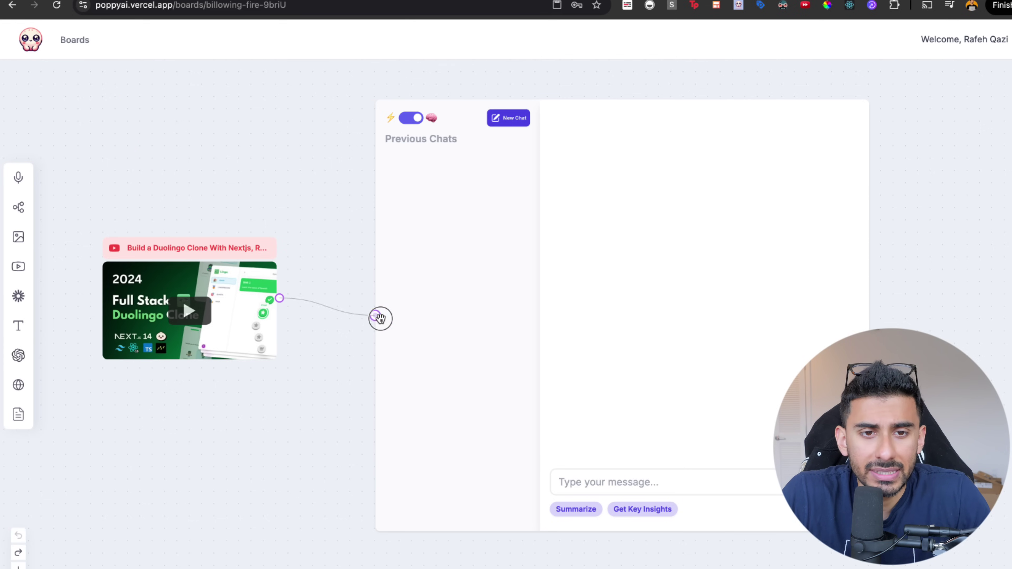
{"action": "left_click_drag", "start_coordinate": [189, 322], "coordinate": [196, 266]}
{"action": "left_click", "coordinate": [195, 266]}
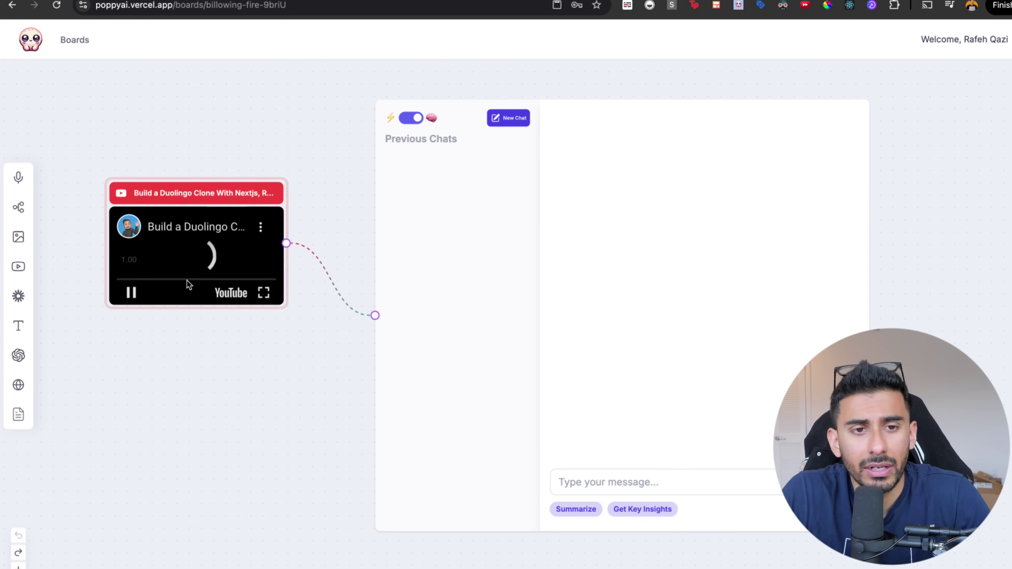
{"action": "scroll", "coordinate": [193, 317], "scroll_direction": "up", "scroll_amount": 1}
{"action": "scroll", "coordinate": [193, 318], "scroll_direction": "up", "scroll_amount": 5}
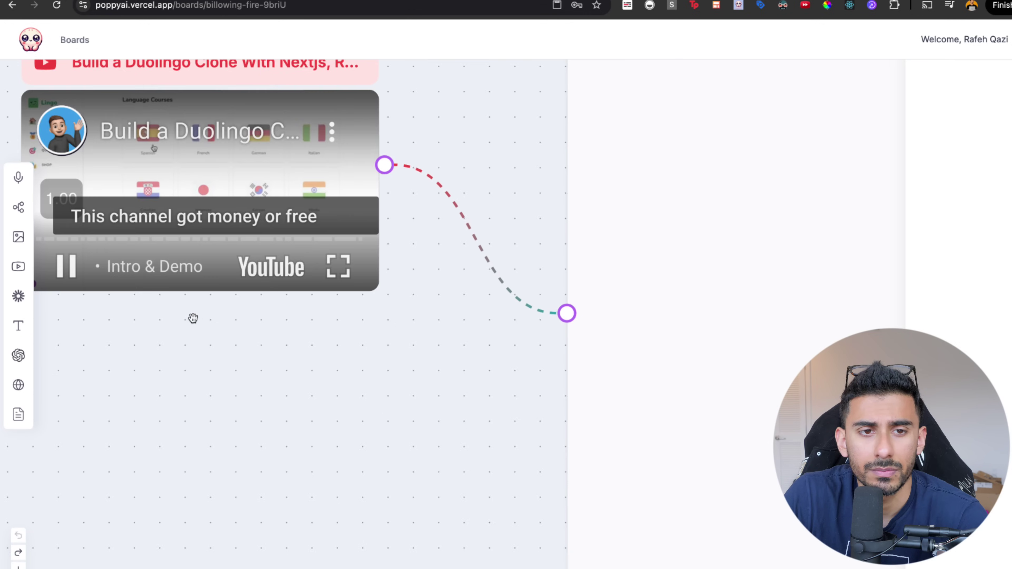
{"action": "left_click_drag", "start_coordinate": [193, 318], "coordinate": [281, 392]}
{"action": "left_click", "coordinate": [230, 315]}
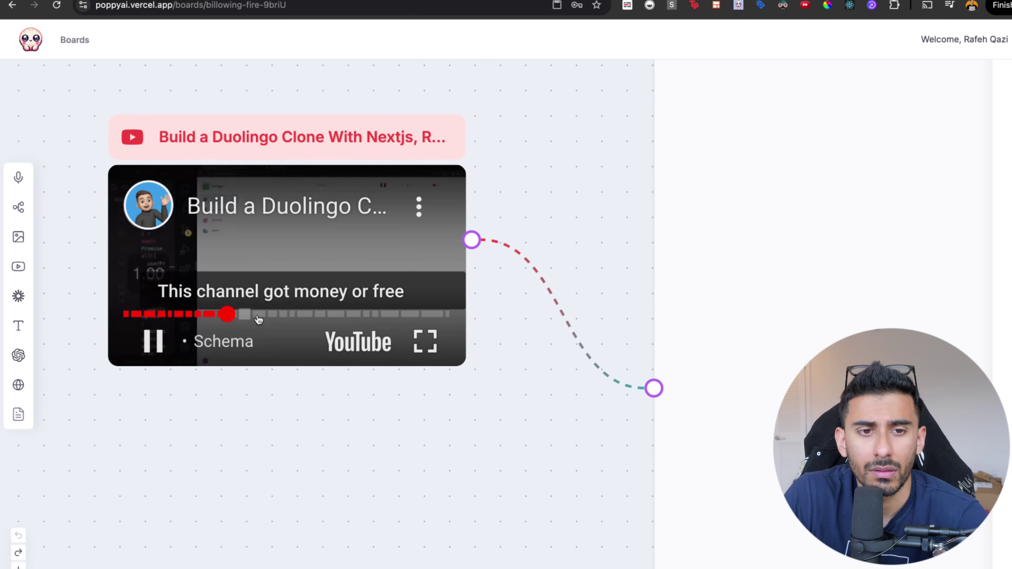
{"action": "left_click", "coordinate": [154, 342]}
{"action": "scroll", "coordinate": [248, 425], "scroll_direction": "down", "scroll_amount": 3}
{"action": "scroll", "coordinate": [247, 424], "scroll_direction": "down", "scroll_amount": 4}
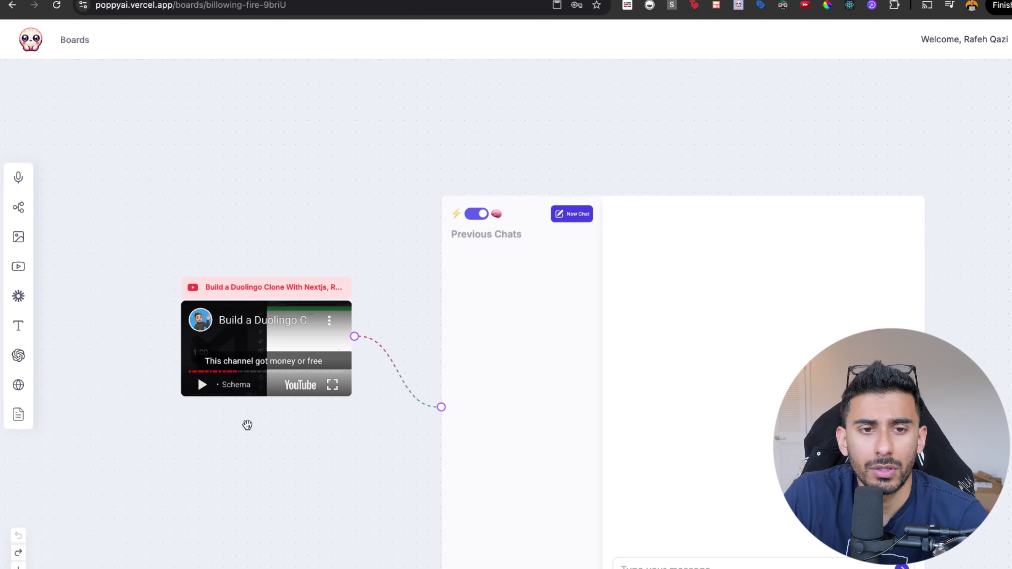
{"action": "scroll", "coordinate": [240, 423], "scroll_direction": "left", "scroll_amount": 1}
{"action": "scroll", "coordinate": [239, 423], "scroll_direction": "down", "scroll_amount": 1}
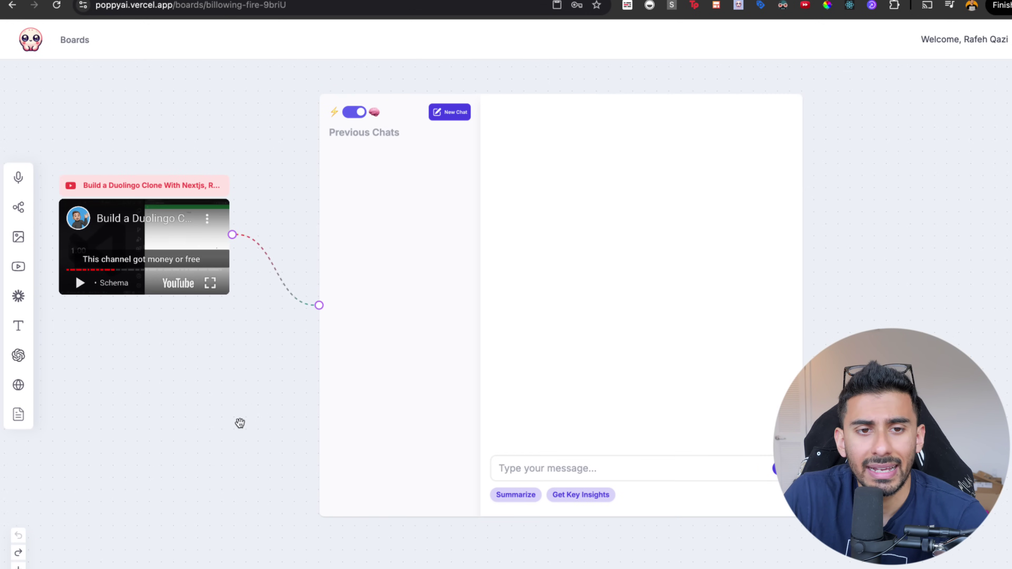
Ask the chat "what's in the quiz.tsx file"
{"action": "left_click", "coordinate": [546, 462]}
{"action": "type", "text": "what's in the quiz.tsx file"}
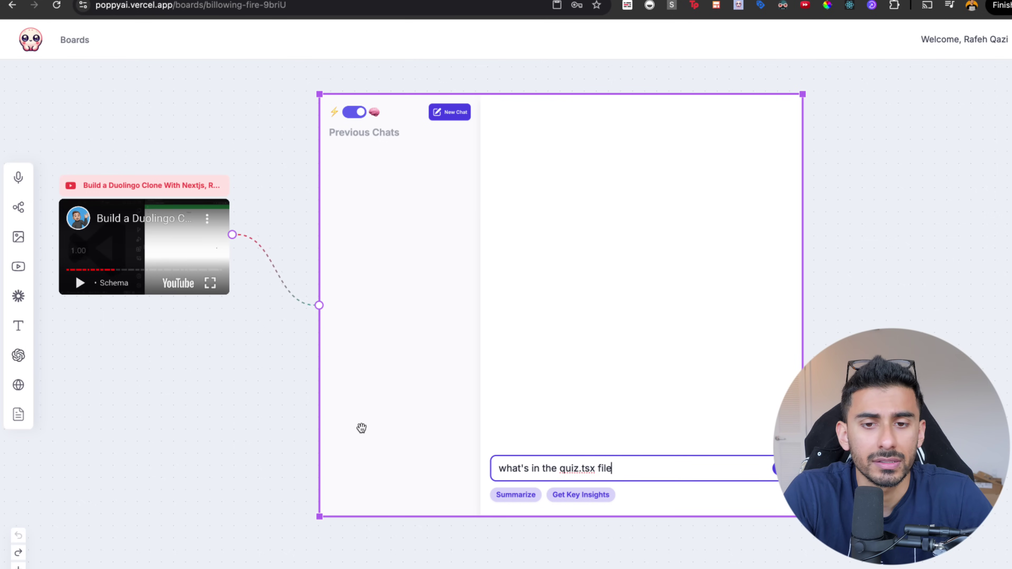
{"action": "key", "text": "Return"}
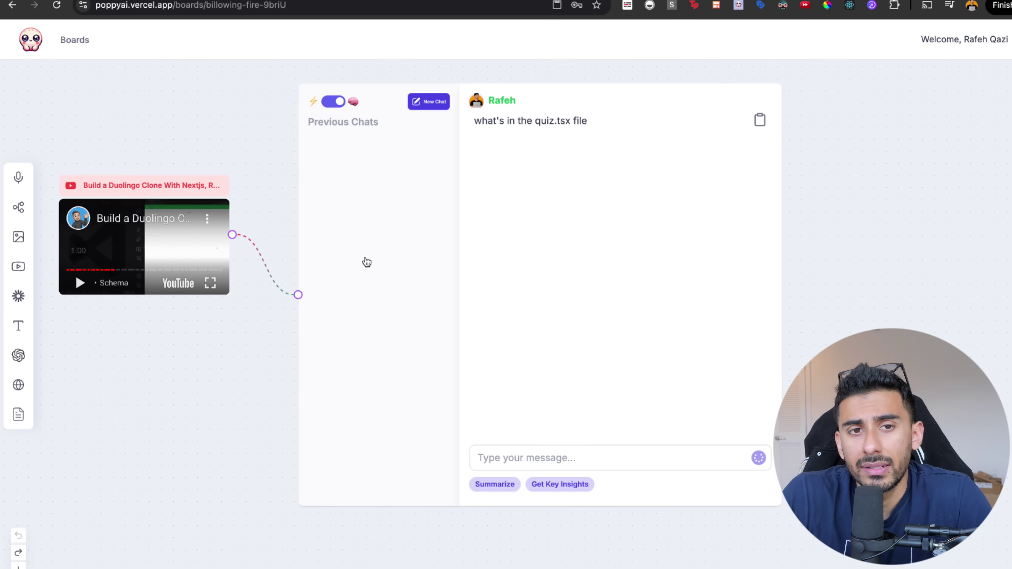
Nudge the chat node and read the reply's Imports and props sections
{"action": "left_click_drag", "start_coordinate": [361, 260], "coordinate": [350, 257]}
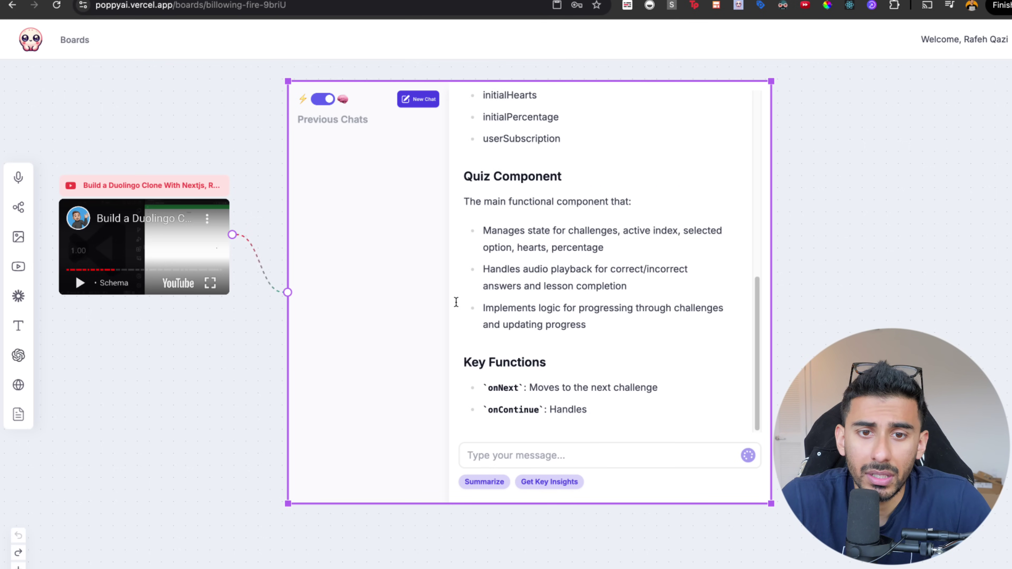
{"action": "scroll", "coordinate": [483, 294], "scroll_direction": "up", "scroll_amount": 15}
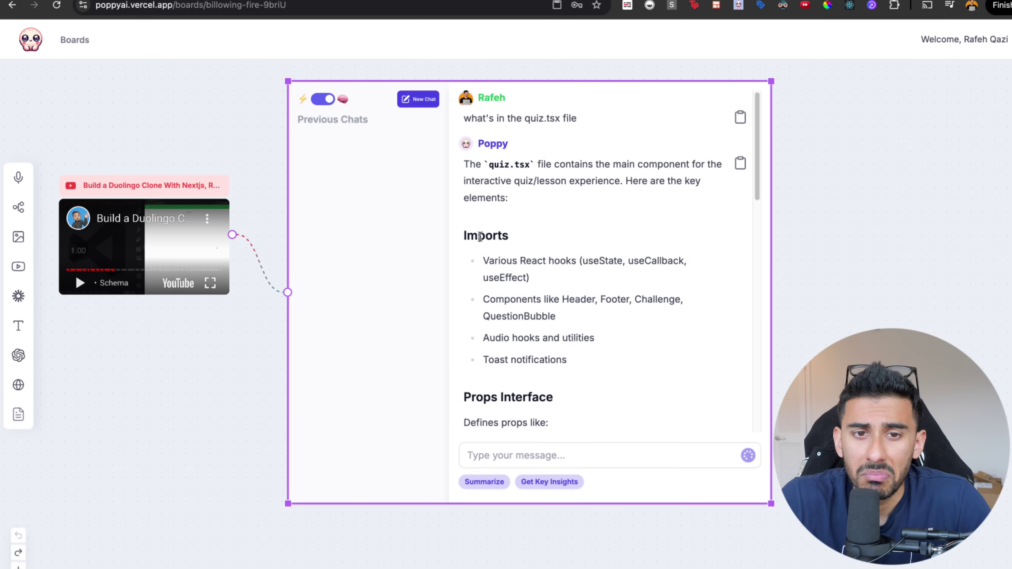
{"action": "left_click_drag", "start_coordinate": [478, 233], "coordinate": [553, 300]}
{"action": "scroll", "coordinate": [499, 240], "scroll_direction": "down", "scroll_amount": 5}
{"action": "left_click", "coordinate": [483, 182]}
{"action": "left_click", "coordinate": [551, 299]}
{"action": "scroll", "coordinate": [550, 298], "scroll_direction": "down", "scroll_amount": 4}
Keep reading through Quiz Component and Key Functions down to Error Handling
{"action": "left_click_drag", "start_coordinate": [484, 215], "coordinate": [613, 305]}
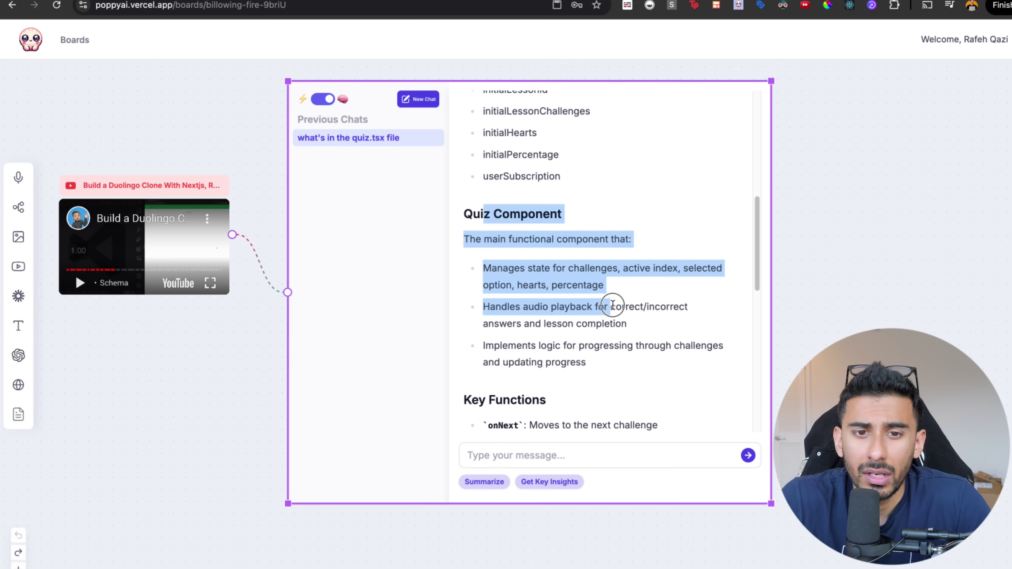
{"action": "left_click", "coordinate": [612, 305]}
{"action": "scroll", "coordinate": [610, 303], "scroll_direction": "down", "scroll_amount": 10}
{"action": "scroll", "coordinate": [581, 271], "scroll_direction": "up", "scroll_amount": 4}
{"action": "left_click_drag", "start_coordinate": [495, 211], "coordinate": [578, 255]}
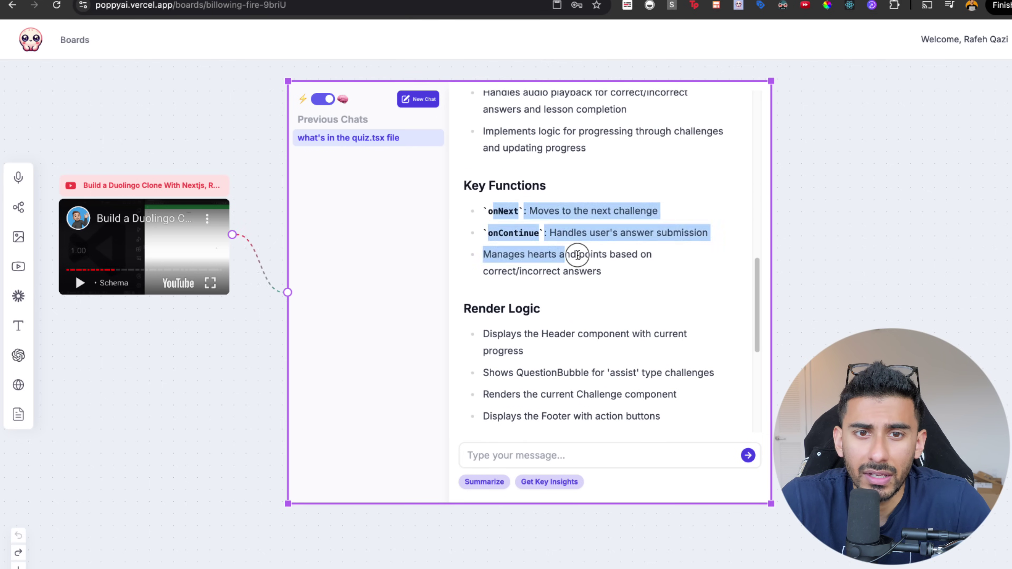
{"action": "left_click", "coordinate": [578, 255]}
{"action": "scroll", "coordinate": [582, 257], "scroll_direction": "down", "scroll_amount": 6}
{"action": "left_click", "coordinate": [534, 453]}
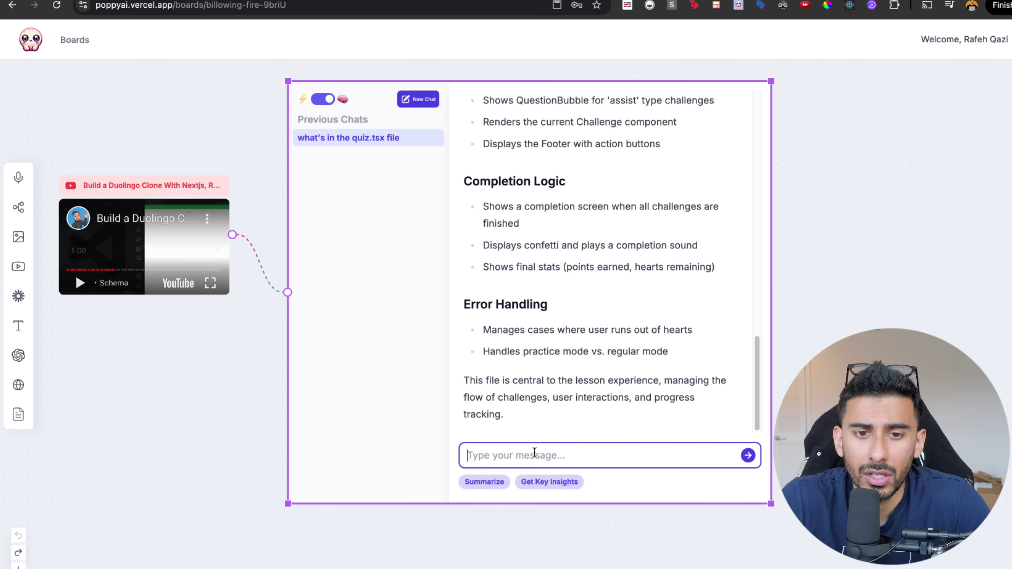
Ask the chat to "show me some of the code"
{"action": "type", "text": "show me some"}
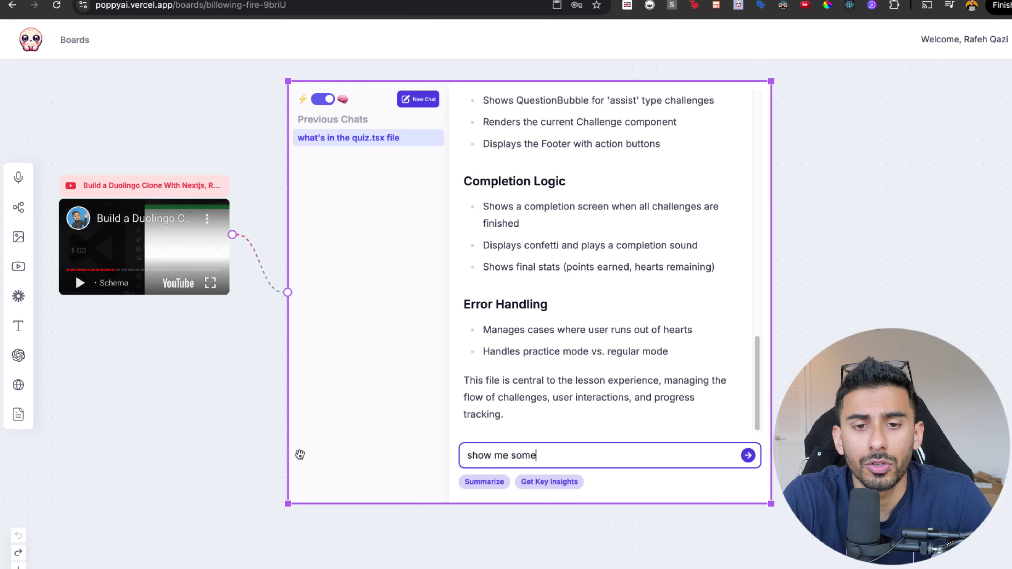
{"action": "type", "text": " of the code"}
{"action": "key", "text": "Return"}
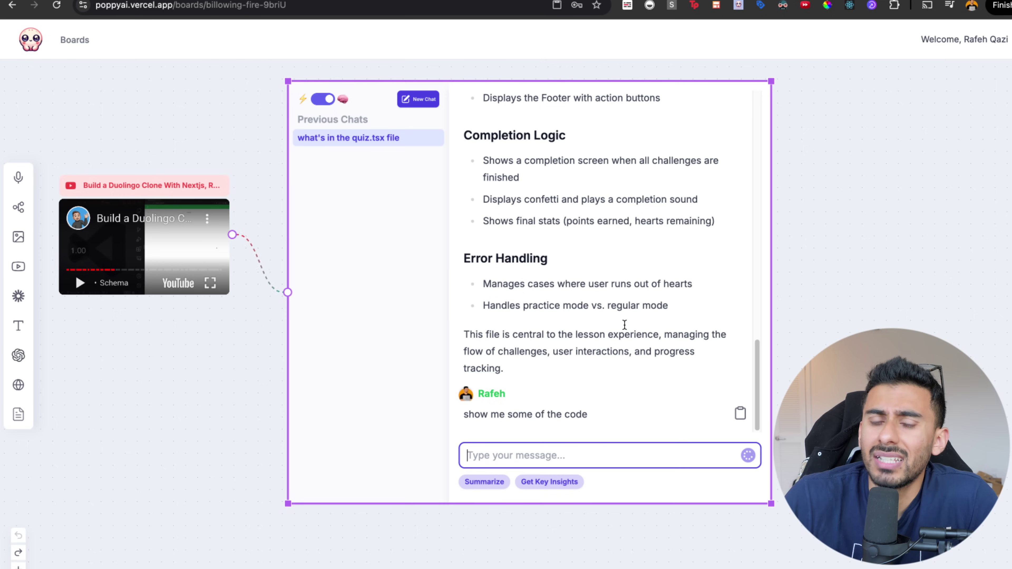
{"action": "left_click_drag", "start_coordinate": [376, 323], "coordinate": [361, 324]}
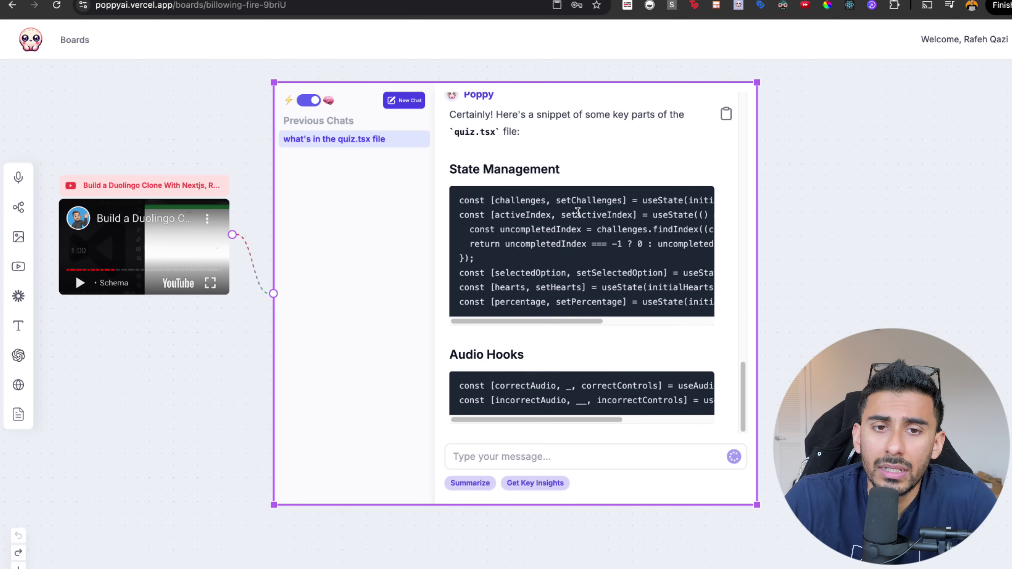
Read the reply's quiz.tsx snippets on state management, answer submission and the completion screen
{"action": "scroll", "coordinate": [511, 195], "scroll_direction": "up", "scroll_amount": 1}
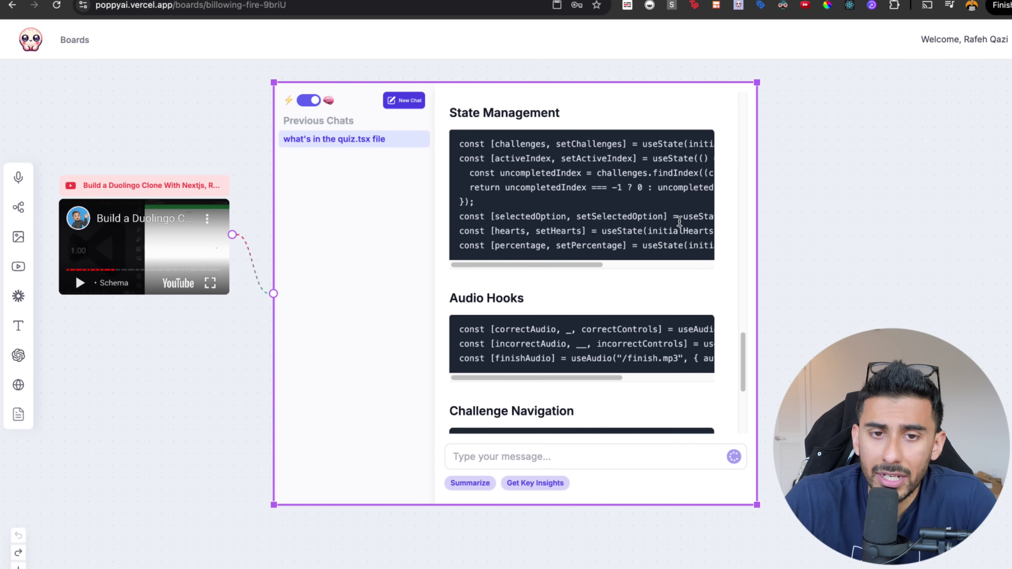
{"action": "left_click_drag", "start_coordinate": [469, 227], "coordinate": [526, 228]}
{"action": "scroll", "coordinate": [533, 221], "scroll_direction": "down", "scroll_amount": 2}
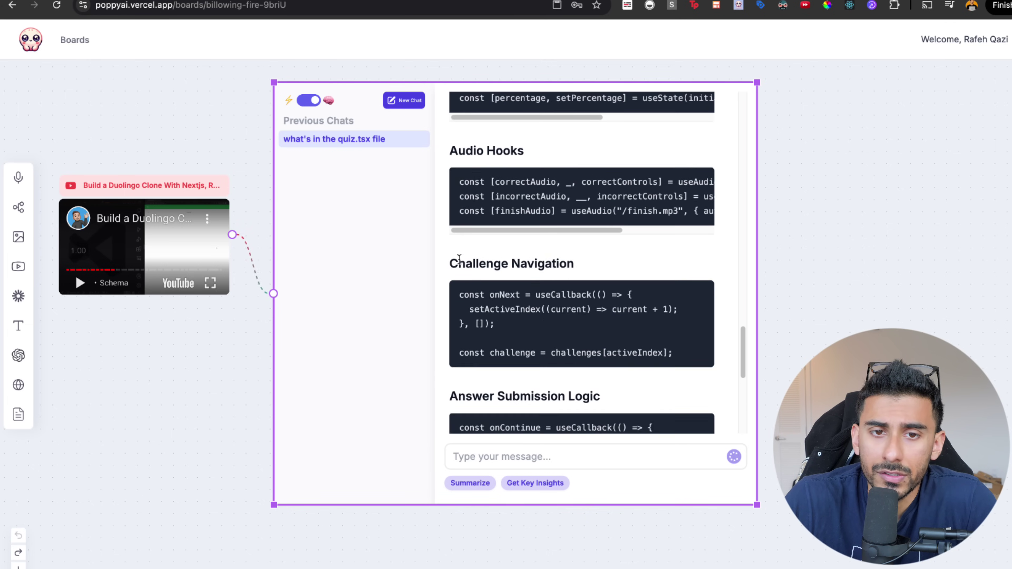
{"action": "left_click_drag", "start_coordinate": [460, 259], "coordinate": [529, 262]}
{"action": "scroll", "coordinate": [561, 247], "scroll_direction": "down", "scroll_amount": 1}
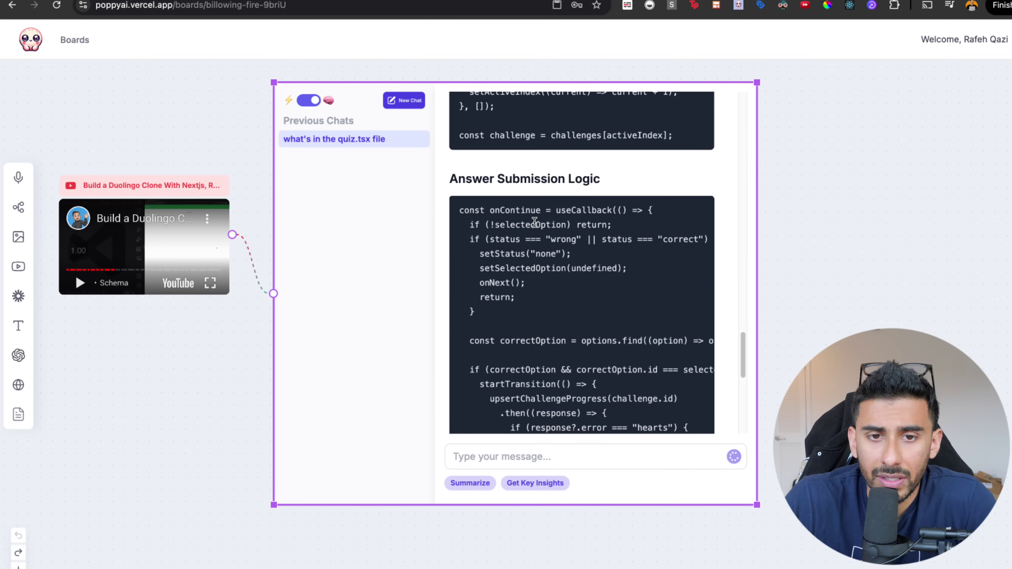
{"action": "scroll", "coordinate": [553, 178], "scroll_direction": "down", "scroll_amount": 15}
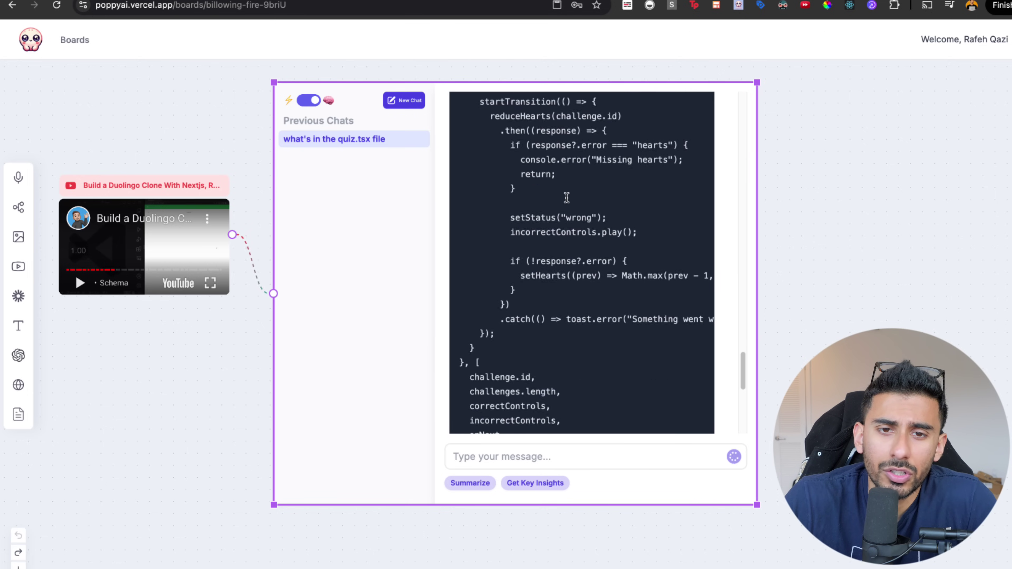
{"action": "scroll", "coordinate": [635, 186], "scroll_direction": "down", "scroll_amount": 5}
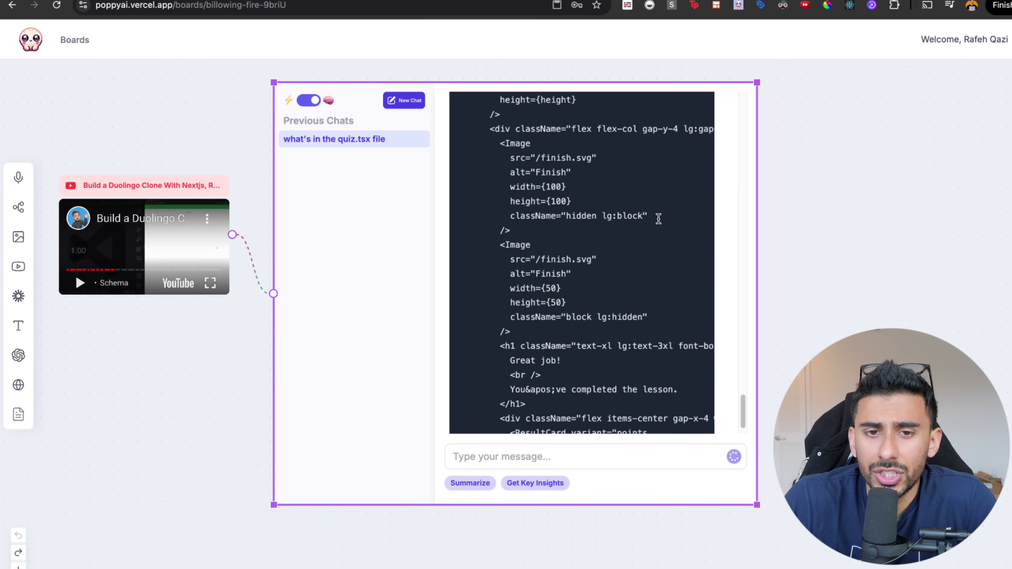
{"action": "scroll", "coordinate": [669, 240], "scroll_direction": "up", "scroll_amount": 10}
{"action": "scroll", "coordinate": [682, 236], "scroll_direction": "up", "scroll_amount": 10}
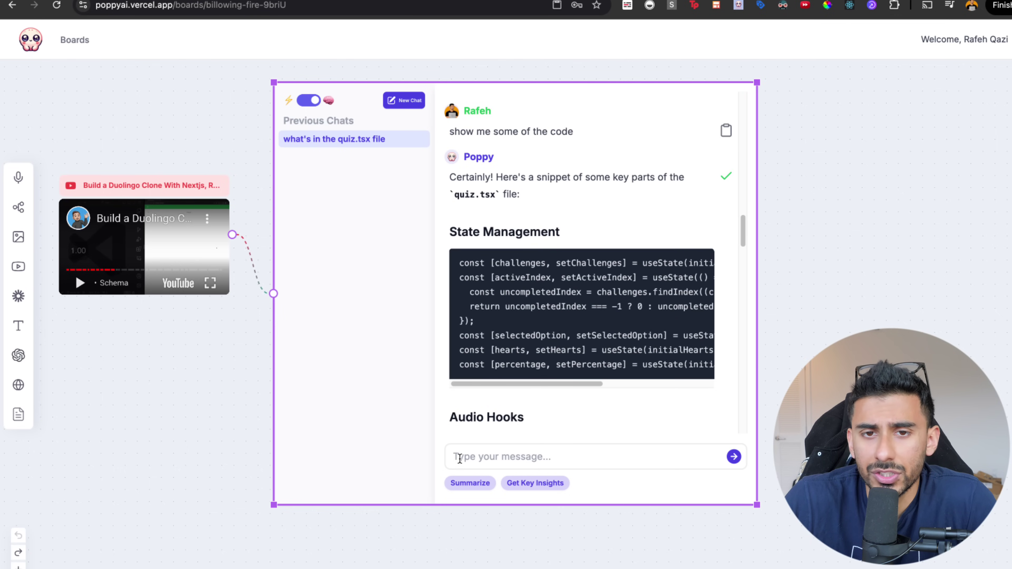
{"action": "scroll", "coordinate": [664, 286], "scroll_direction": "down", "scroll_amount": 15}
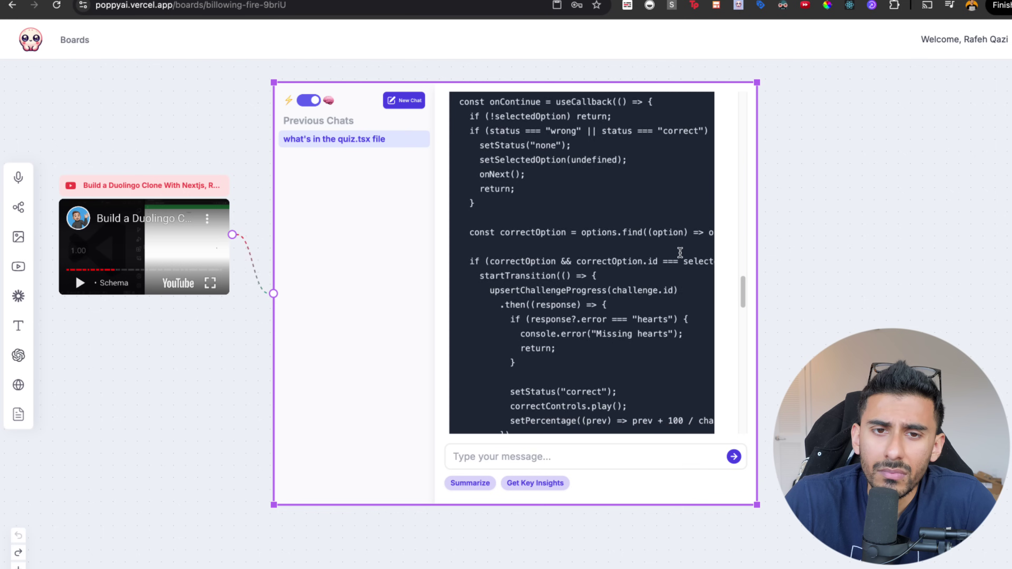
{"action": "scroll", "coordinate": [685, 257], "scroll_direction": "down", "scroll_amount": 10}
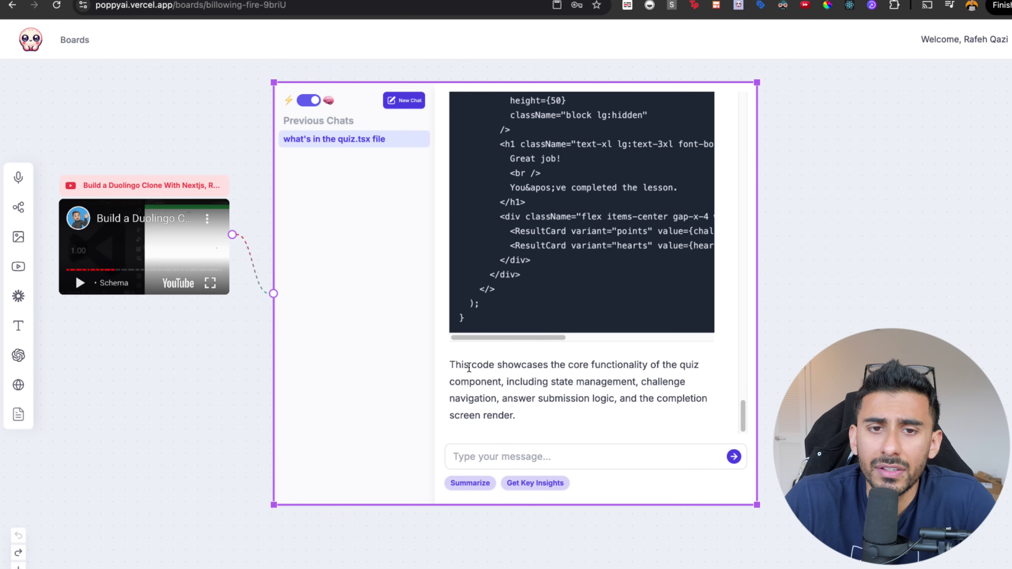
{"action": "scroll", "coordinate": [660, 287], "scroll_direction": "up", "scroll_amount": 15}
Switch to VS Code via the launcher and paste the chat answer into quiz.tsx
{"action": "key", "text": "super+space"}
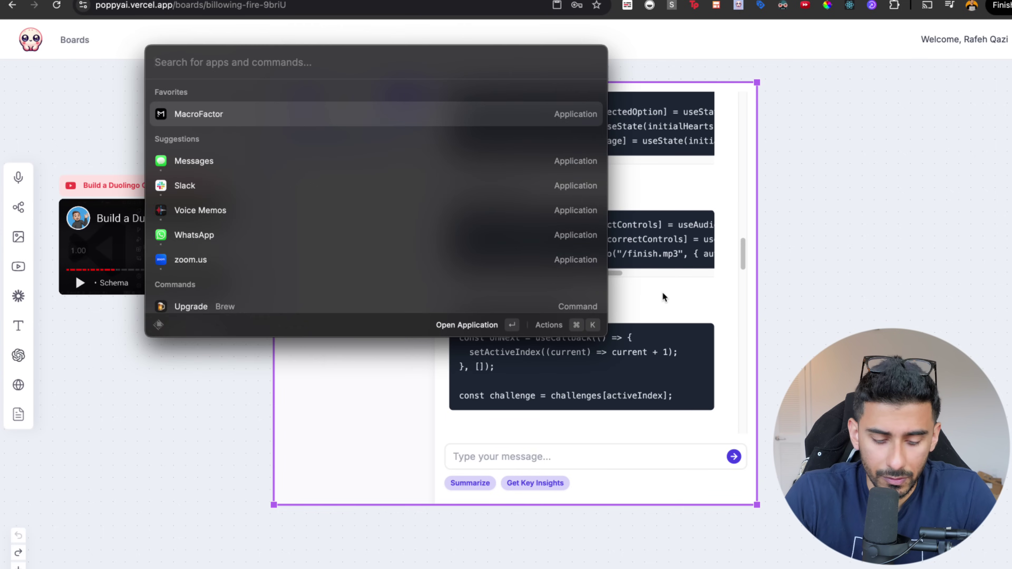
{"action": "type", "text": "vs"}
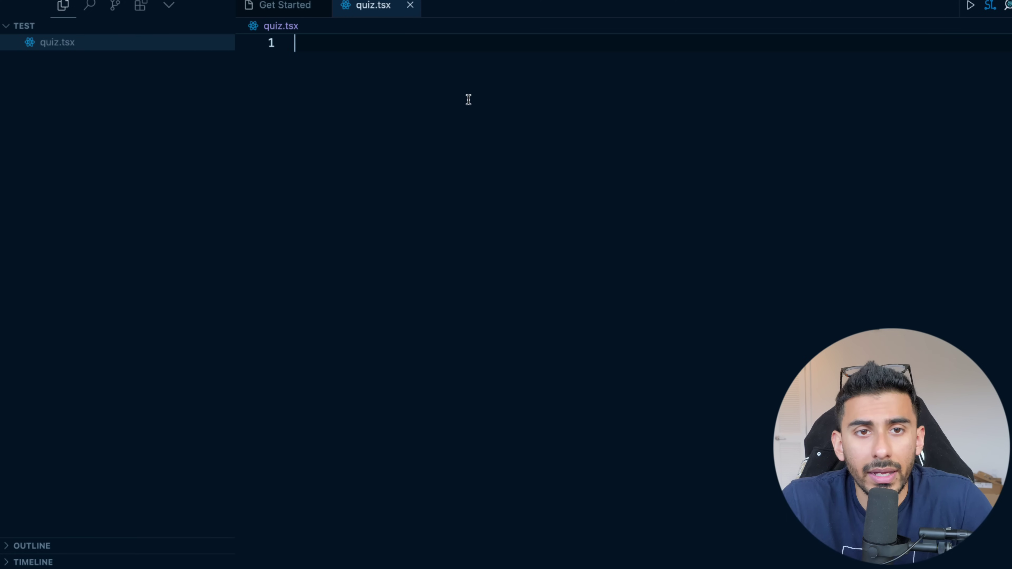
{"action": "key", "text": "super+v"}
{"action": "scroll", "coordinate": [482, 129], "scroll_direction": "up", "scroll_amount": 20}
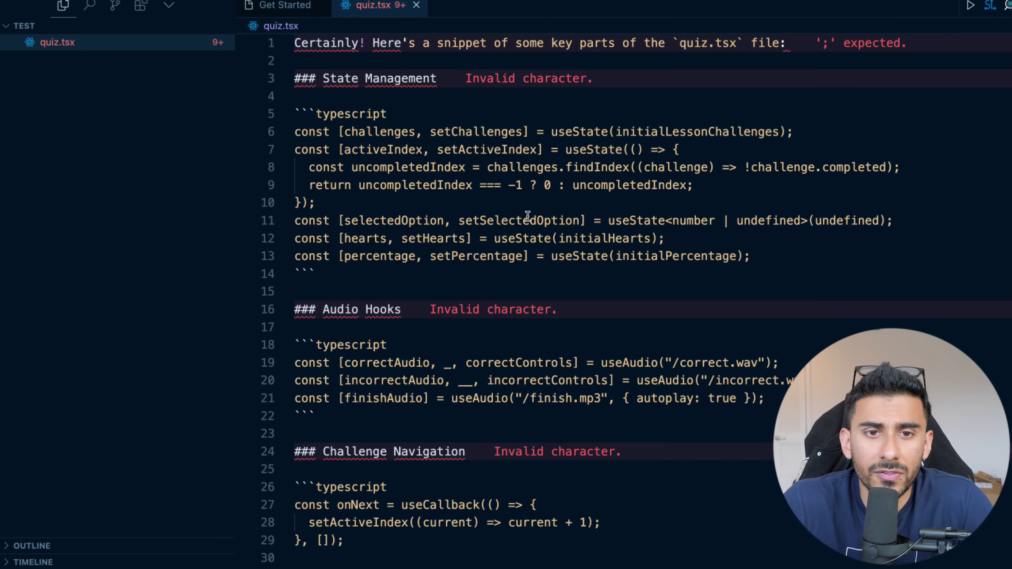
{"action": "scroll", "coordinate": [527, 215], "scroll_direction": "down", "scroll_amount": 18}
{"action": "scroll", "coordinate": [527, 216], "scroll_direction": "up", "scroll_amount": 18}
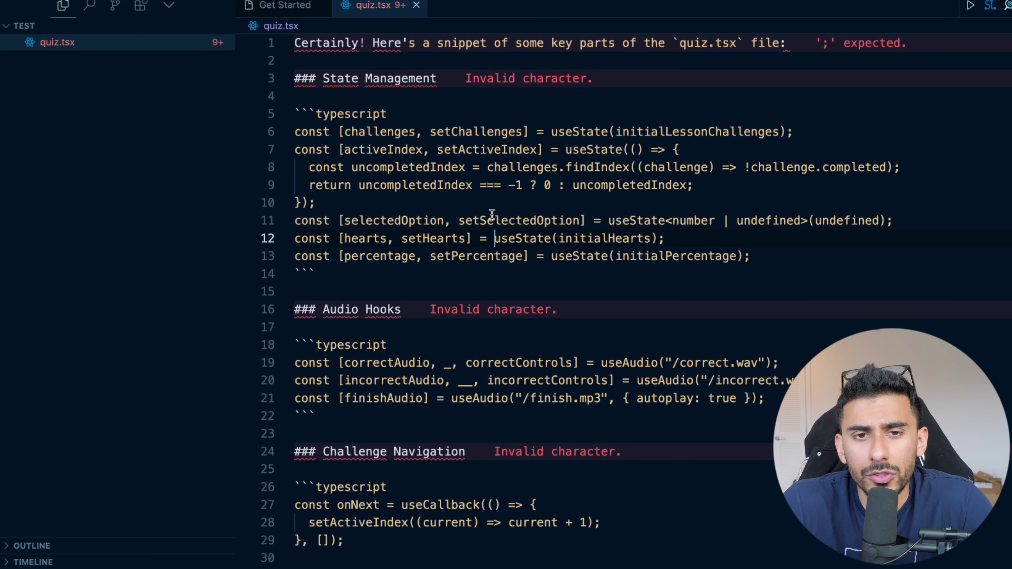
On the Poppy board, ask the chat for only the quiz.tsx code with no other words
{"action": "key", "text": "super+Tab"}
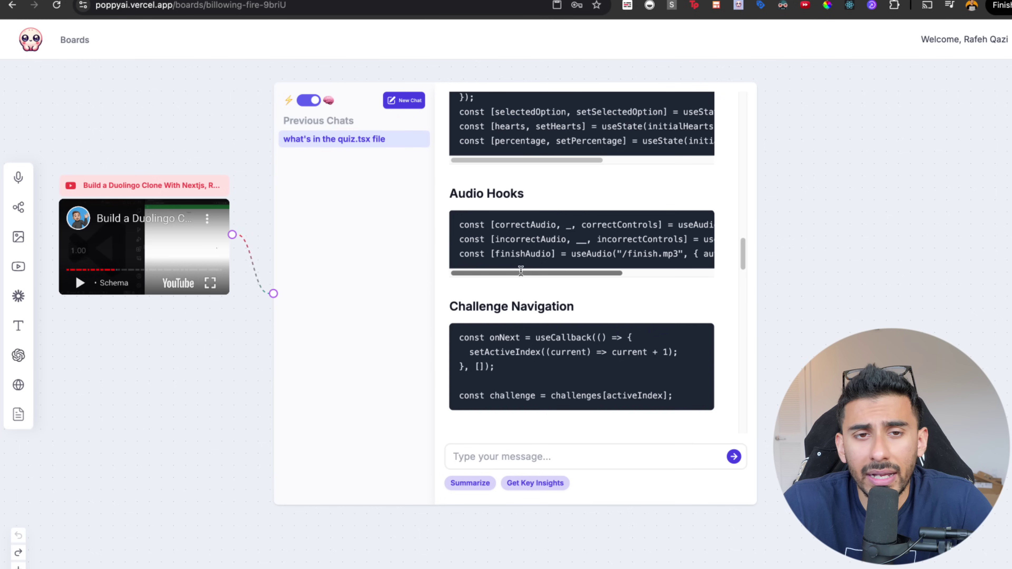
{"action": "left_click", "coordinate": [526, 457]}
{"action": "scroll", "coordinate": [522, 353], "scroll_direction": "down", "scroll_amount": 20}
{"action": "scroll", "coordinate": [541, 363], "scroll_direction": "down", "scroll_amount": 4}
{"action": "left_click", "coordinate": [524, 453]}
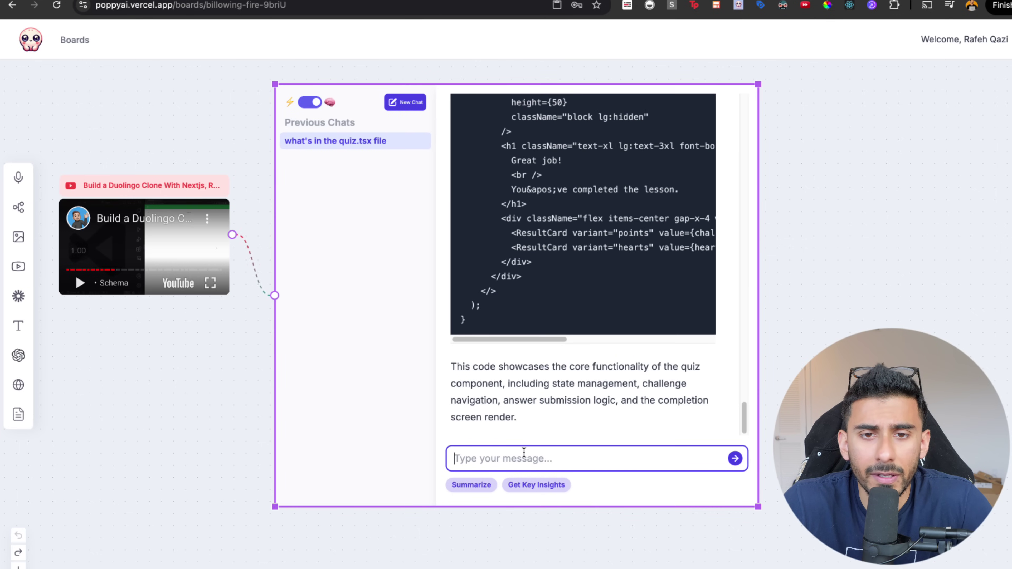
{"action": "type", "text": "i"}
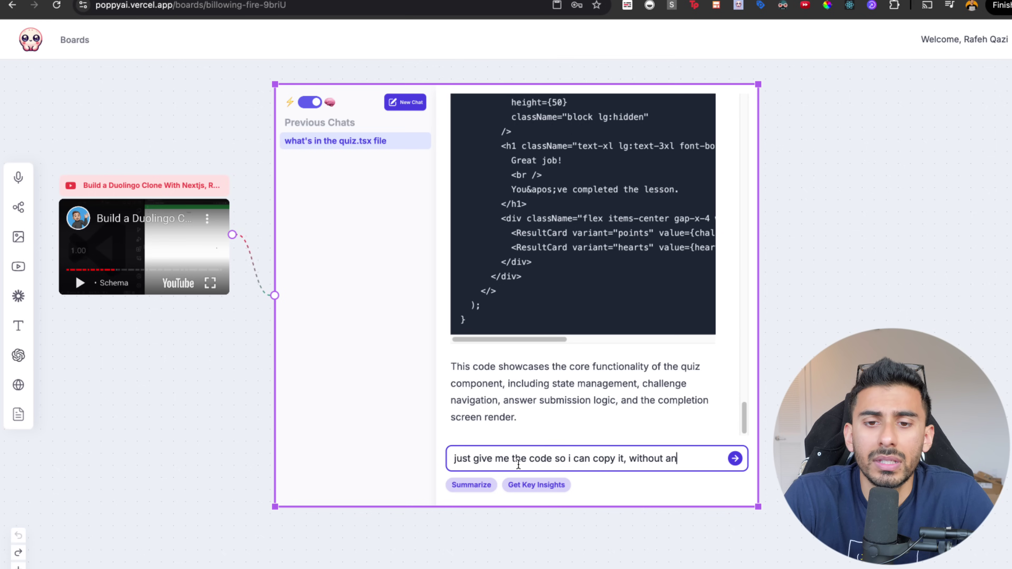
{"action": "type", "text": "else. no words."}
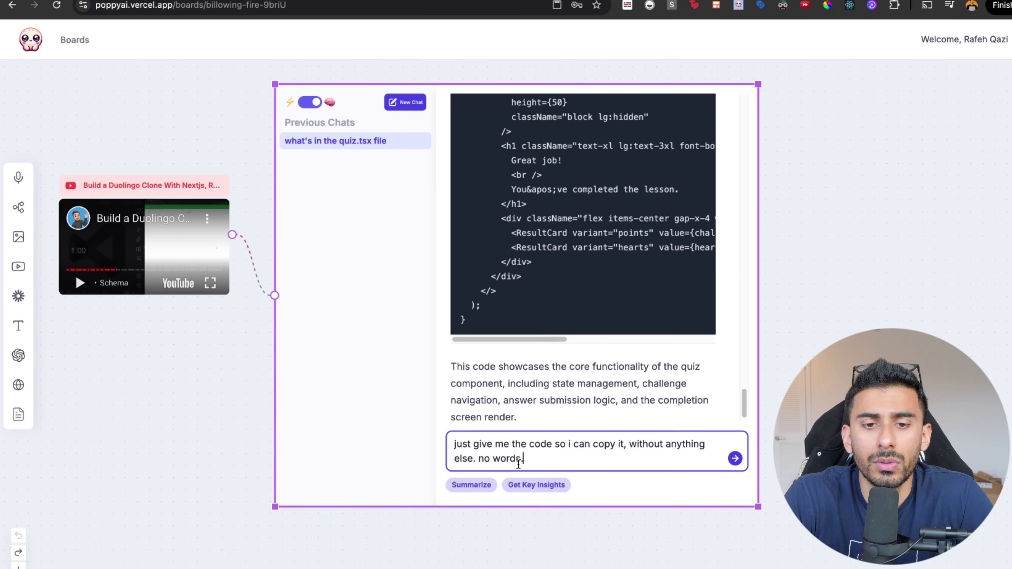
{"action": "key", "text": "Return"}
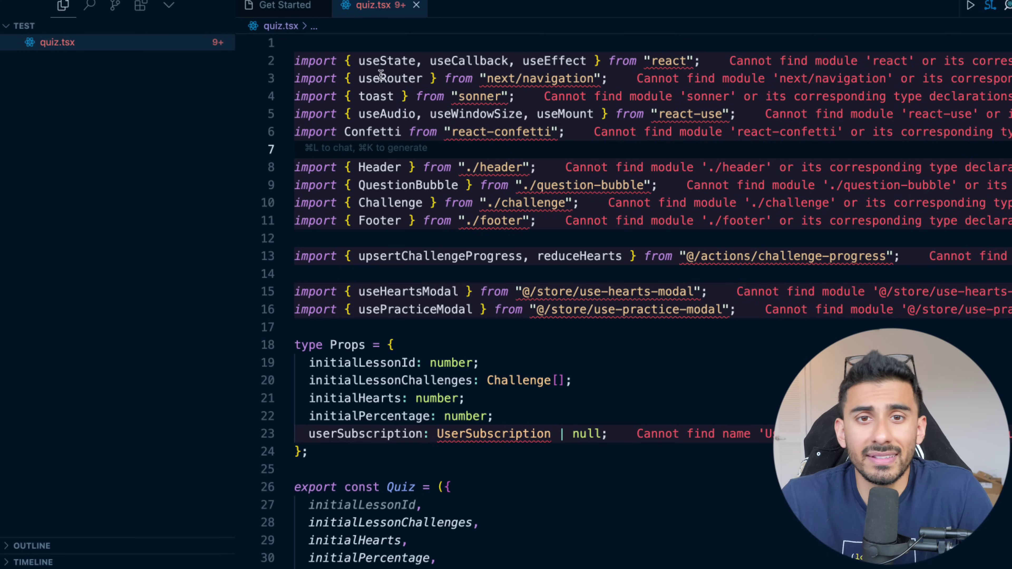
Select the pasted imports through the Props type, then draw an arrow pointing at quiz.tsx
{"action": "left_click_drag", "start_coordinate": [381, 65], "coordinate": [550, 380]}
{"action": "left_click", "coordinate": [550, 379]}
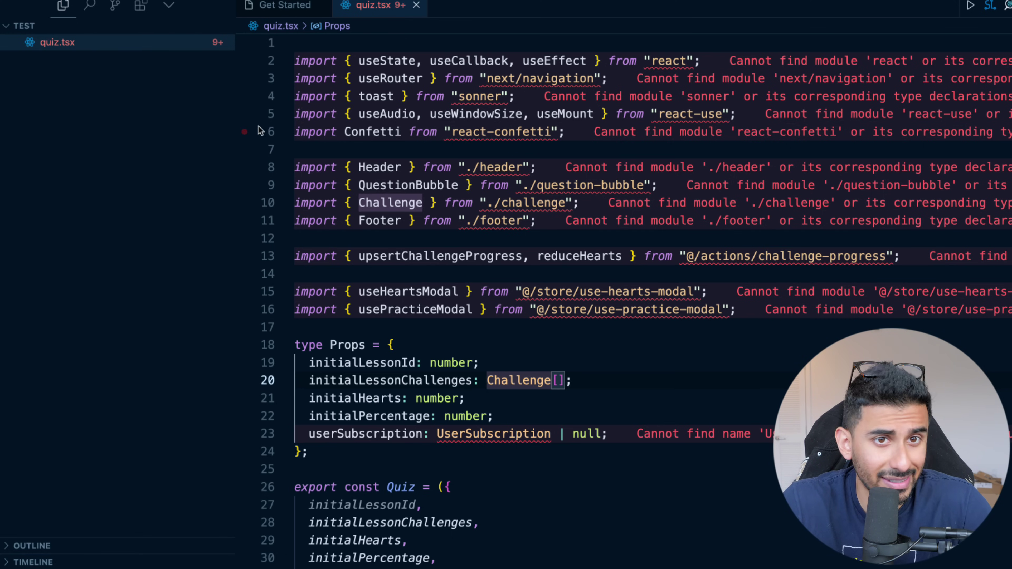
{"action": "key", "text": "alt+Tab"}
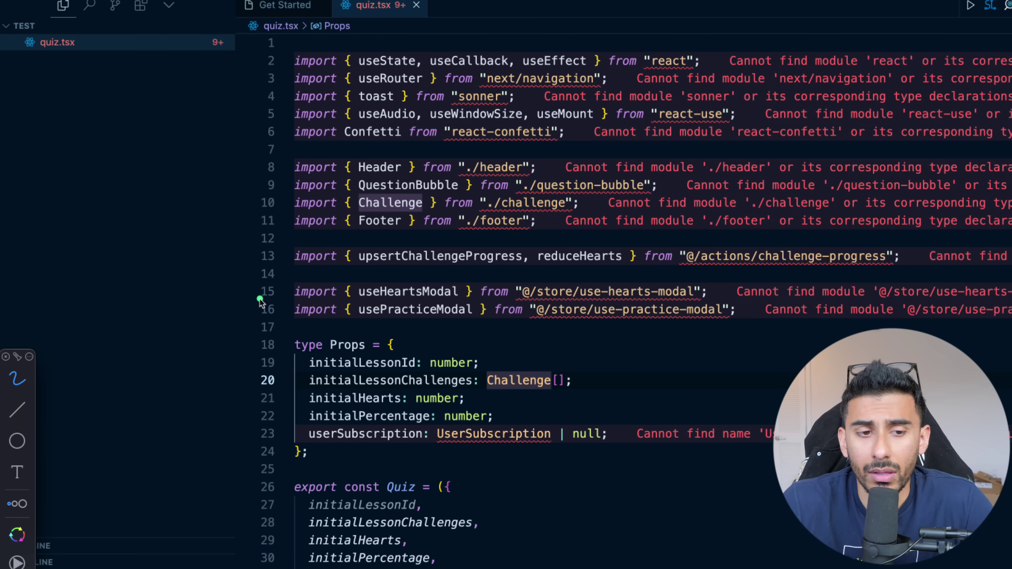
{"action": "mouse_move", "coordinate": [206, 436]}
{"action": "left_mouse_down"}
{"action": "mouse_move", "coordinate": [79, 72]}
{"action": "mouse_move", "coordinate": [108, 108]}
{"action": "left_mouse_up"}
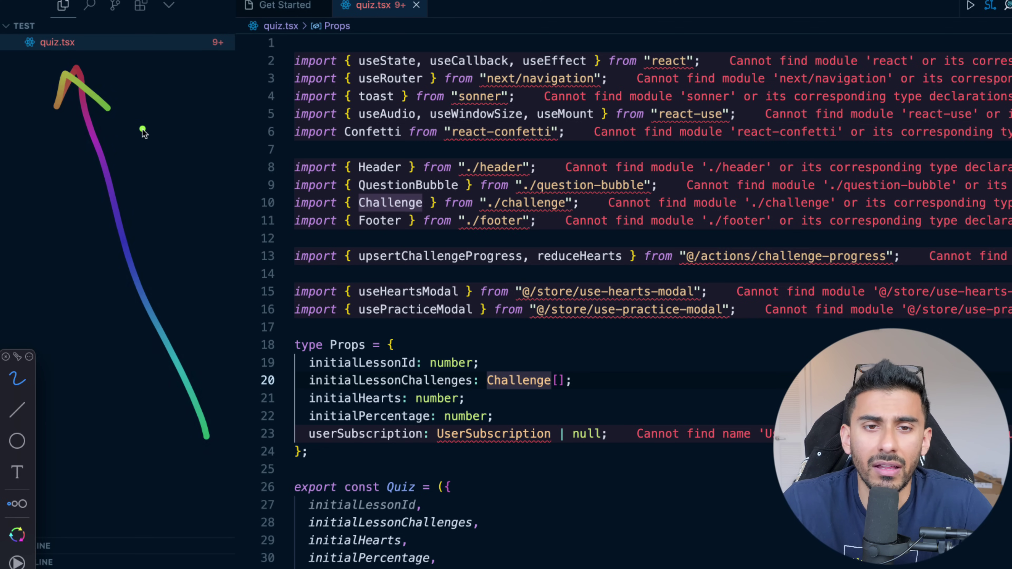
{"action": "key", "text": "Escape"}
Shift the chat node to the right and the YouTube video node slightly down on the Poppy board
{"action": "left_click", "coordinate": [436, 241]}
{"action": "key", "text": "super+Tab"}
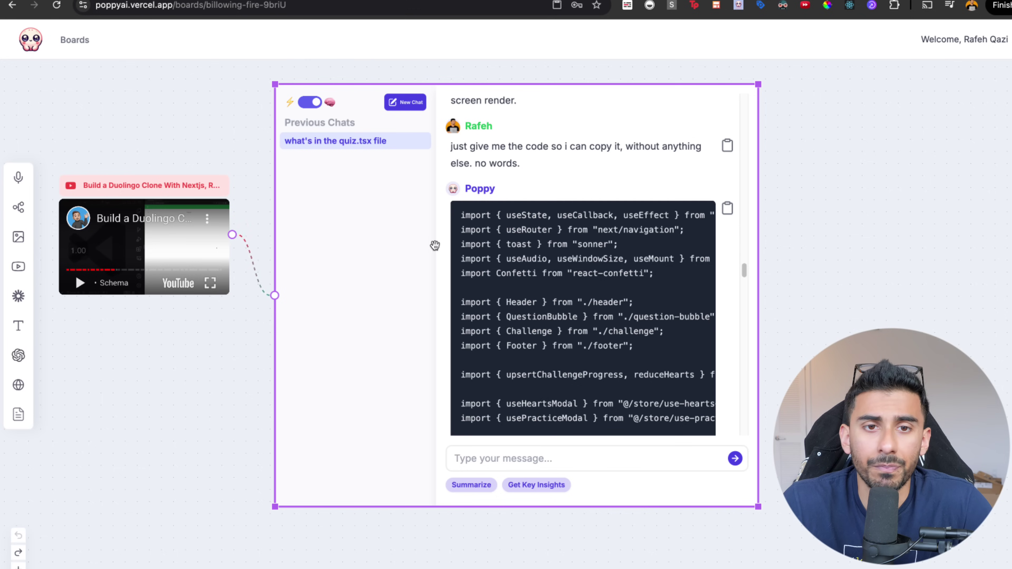
{"action": "scroll", "coordinate": [468, 270], "scroll_direction": "up", "scroll_amount": 3}
{"action": "scroll", "coordinate": [628, 172], "scroll_direction": "down", "scroll_amount": 6}
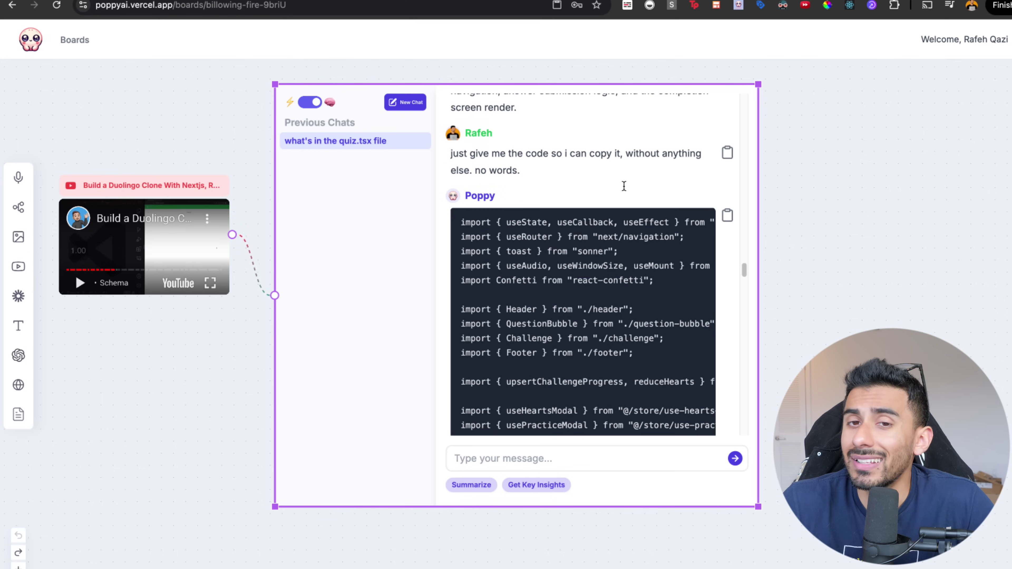
{"action": "scroll", "coordinate": [628, 171], "scroll_direction": "up", "scroll_amount": 3}
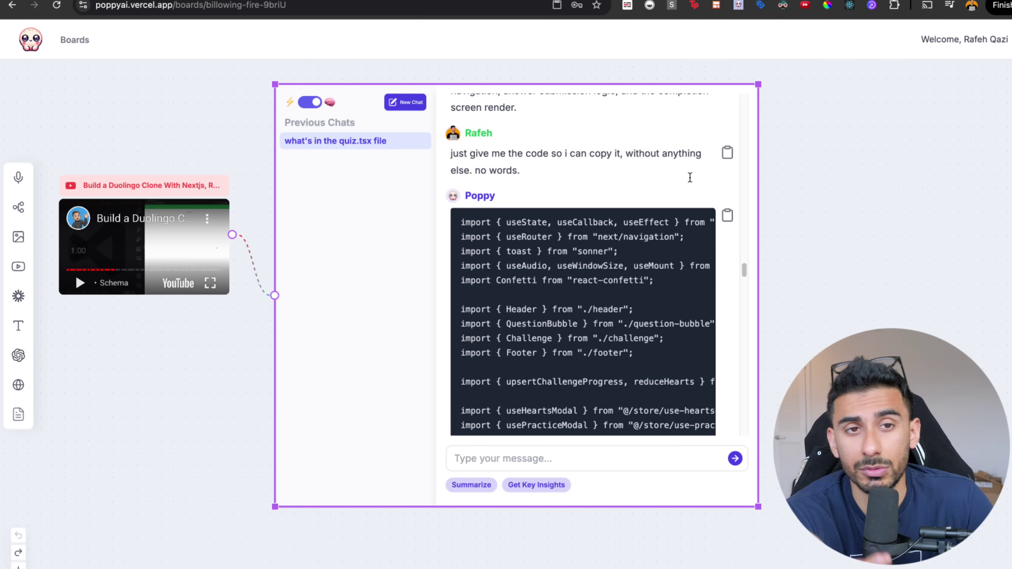
{"action": "left_click_drag", "start_coordinate": [314, 326], "coordinate": [344, 321]}
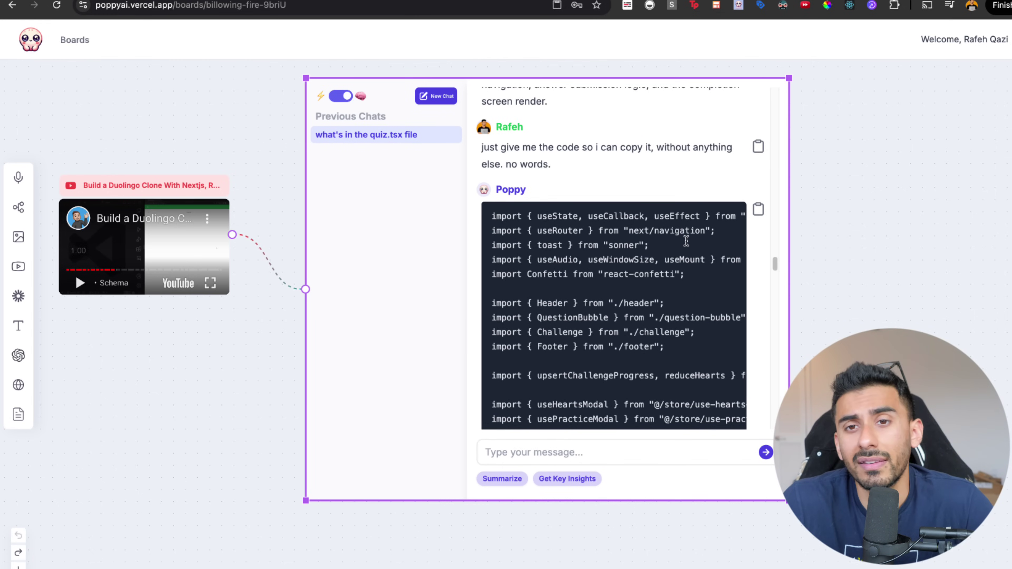
{"action": "left_click_drag", "start_coordinate": [440, 314], "coordinate": [454, 313]}
{"action": "scroll", "coordinate": [252, 331], "scroll_direction": "left", "scroll_amount": 2}
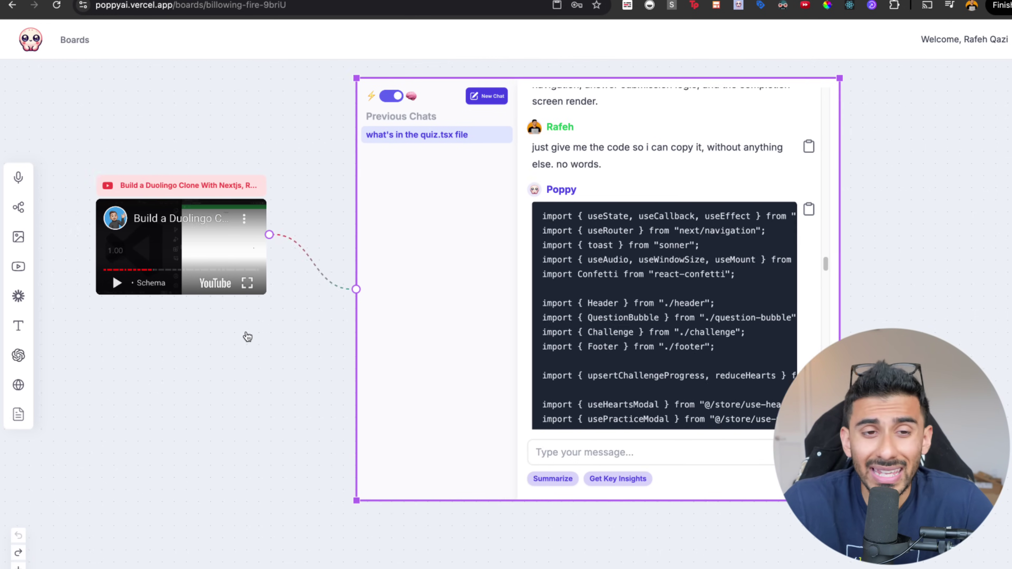
{"action": "scroll", "coordinate": [252, 331], "scroll_direction": "right", "scroll_amount": 1}
{"action": "left_click_drag", "start_coordinate": [239, 188], "coordinate": [240, 201]}
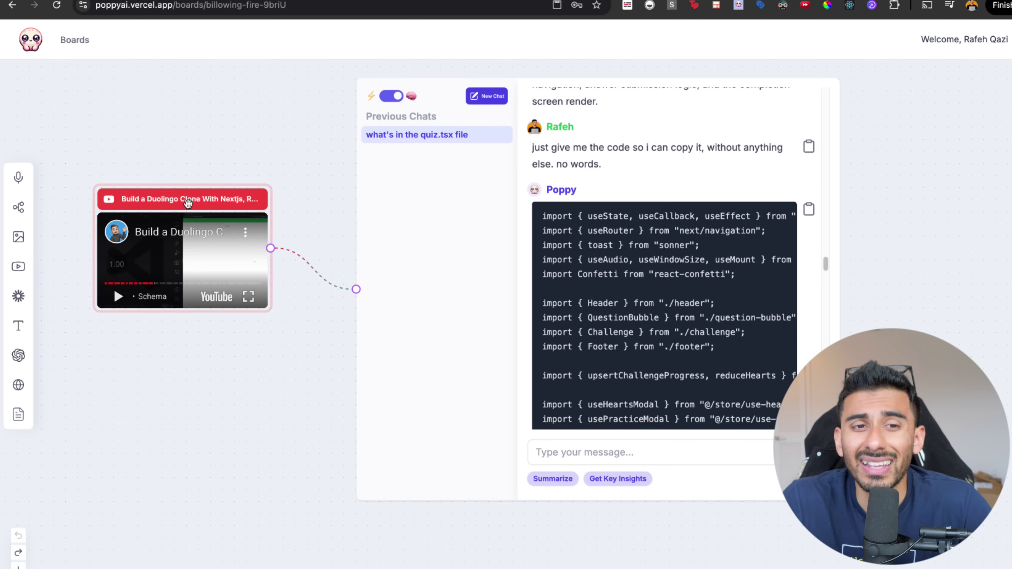
Jump the tutorial video to 5:45 and pan the board so both nodes sit lower
{"action": "left_click", "coordinate": [187, 284]}
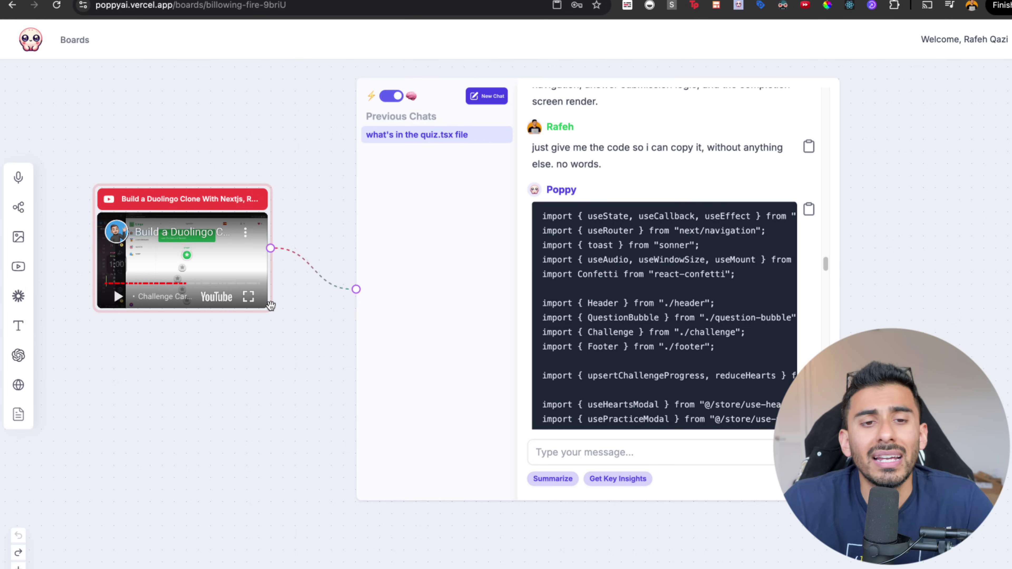
{"action": "left_click_drag", "start_coordinate": [271, 308], "coordinate": [275, 321]}
{"action": "left_click_drag", "start_coordinate": [279, 383], "coordinate": [302, 388]}
{"action": "left_click", "coordinate": [301, 388]}
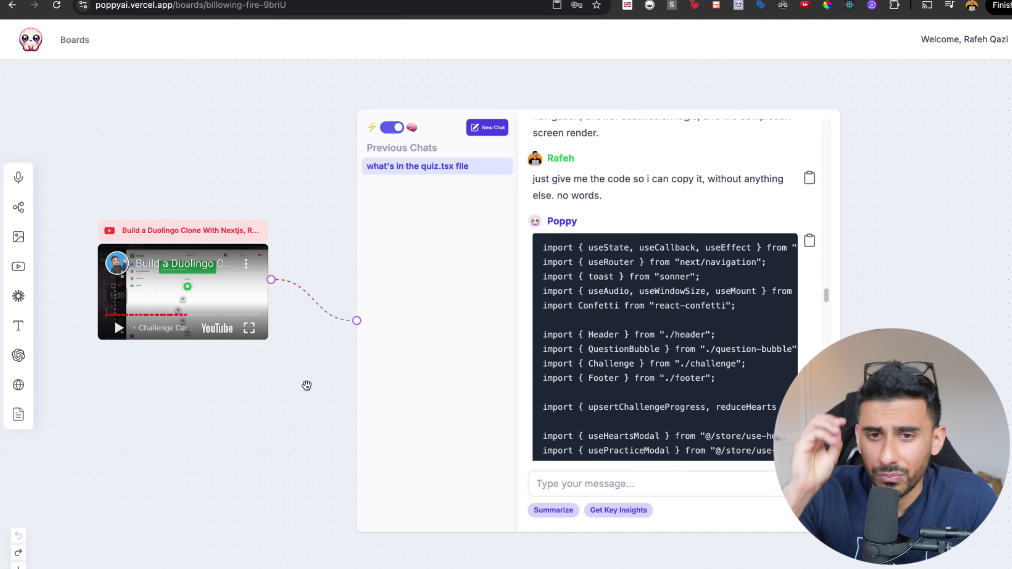
Copy the chat's code-only quiz.tsx reply and scroll through it down to the Footer markup
{"action": "left_click", "coordinate": [810, 241]}
{"action": "scroll", "coordinate": [685, 219], "scroll_direction": "down", "scroll_amount": 5}
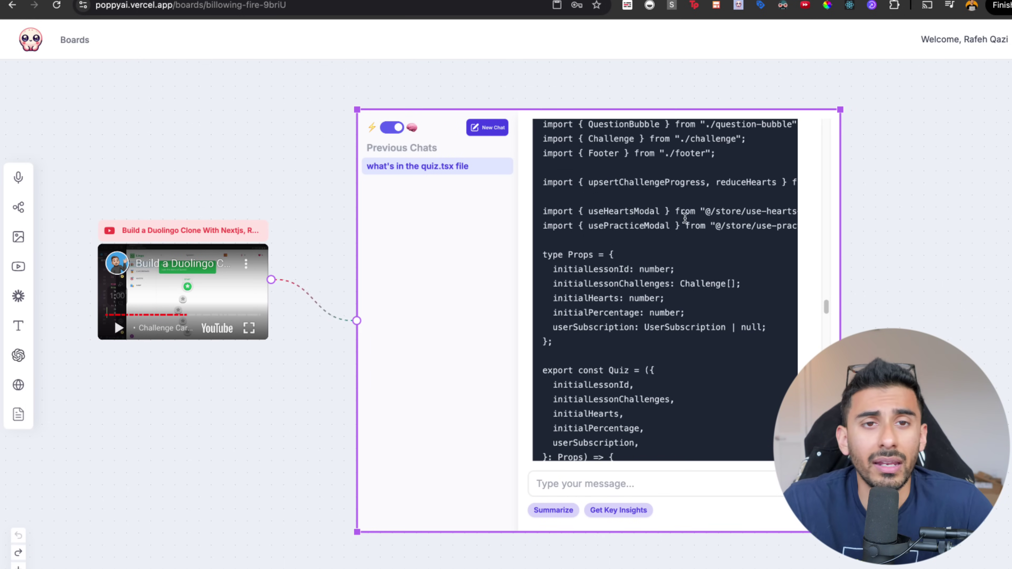
{"action": "scroll", "coordinate": [648, 246], "scroll_direction": "down", "scroll_amount": 15}
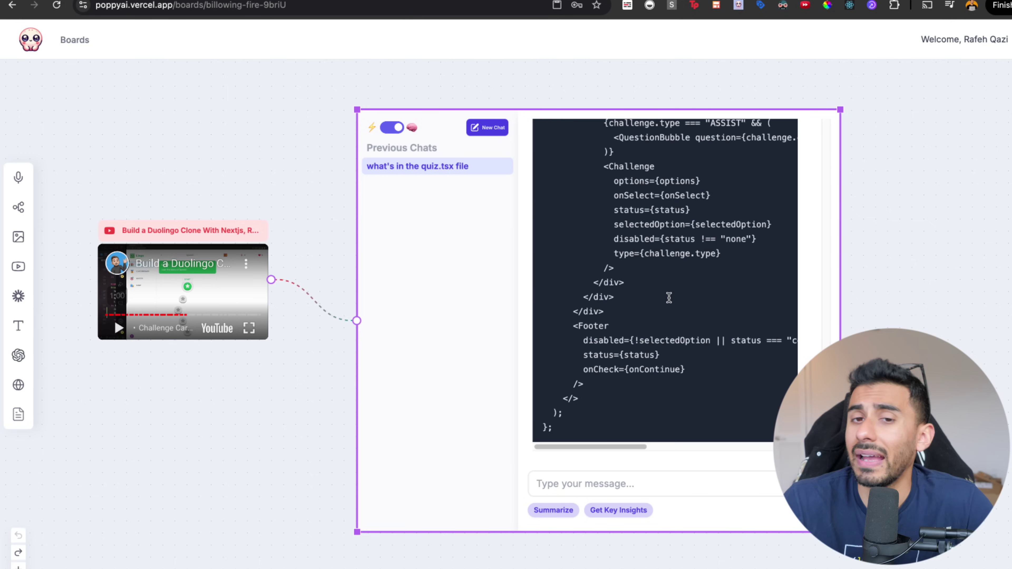
{"action": "scroll", "coordinate": [703, 289], "scroll_direction": "up", "scroll_amount": 20}
{"action": "scroll", "coordinate": [813, 318], "scroll_direction": "down", "scroll_amount": 20}
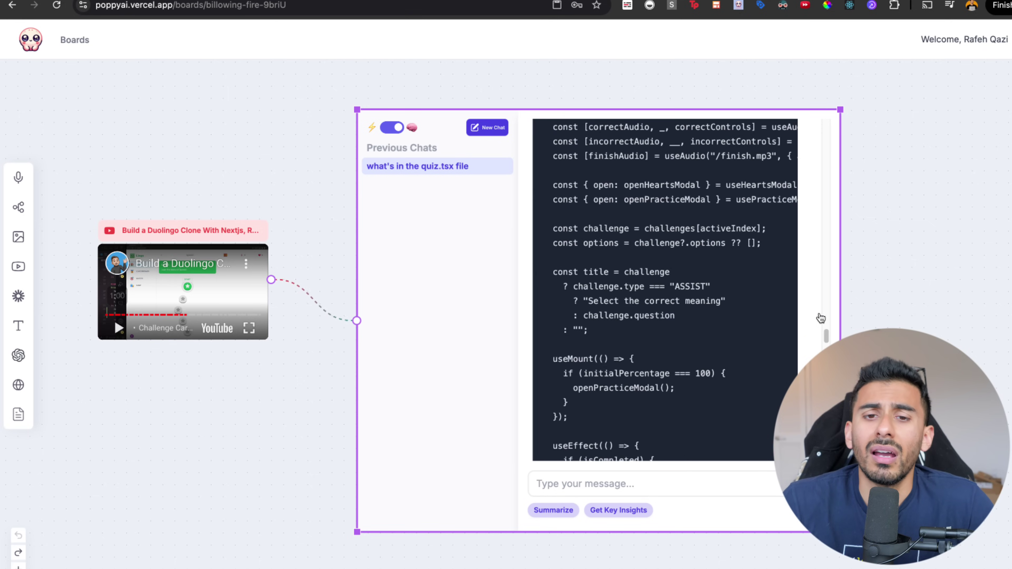
{"action": "scroll", "coordinate": [744, 307], "scroll_direction": "down", "scroll_amount": 4}
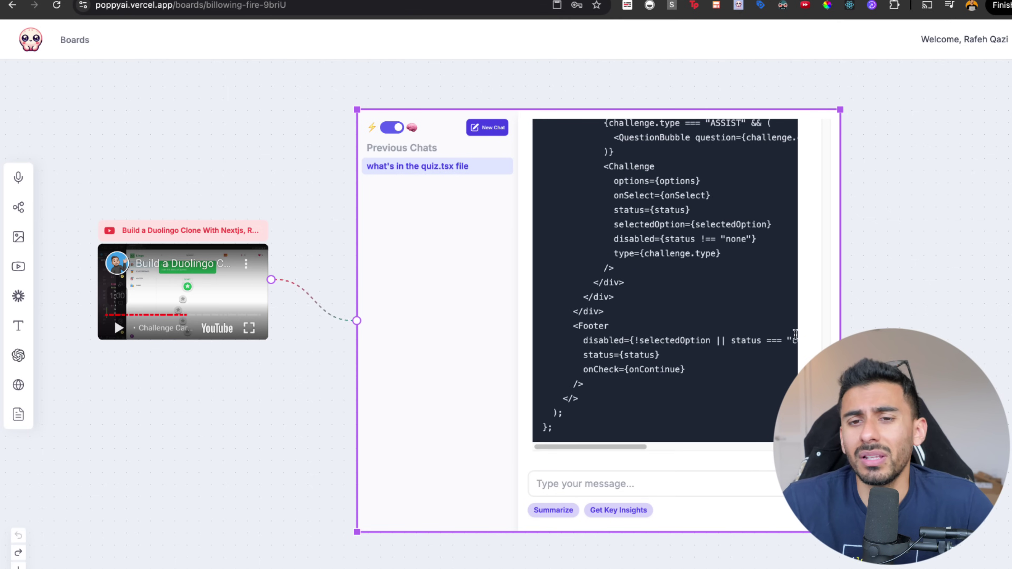